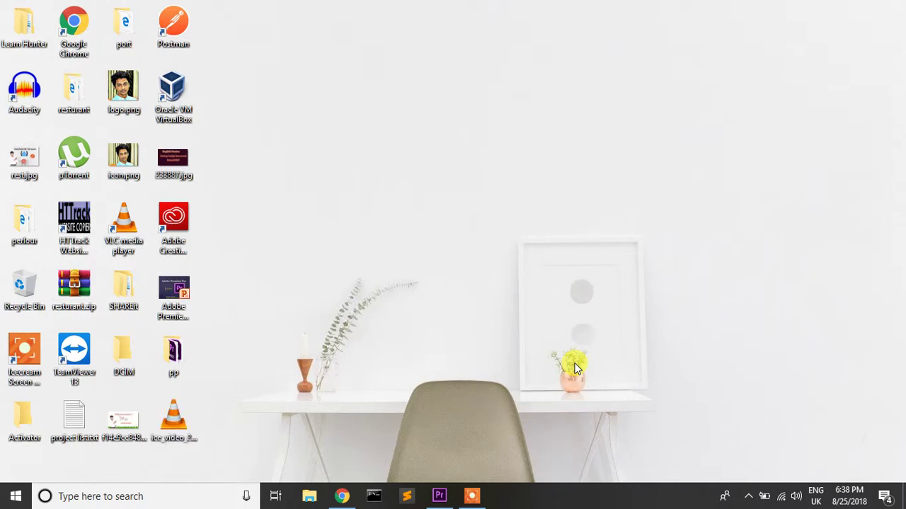
- Refresh the desktop three times from its right-click menu
right_click(459, 217)
left_click(481, 250)
right_click(417, 176)
left_click(440, 220)
right_click(410, 185)
left_click(418, 225)
- Bring Premiere Pro forward and play firstclip from 00:00:00:00 to its end at 00:00:03:15
left_click(439, 496)
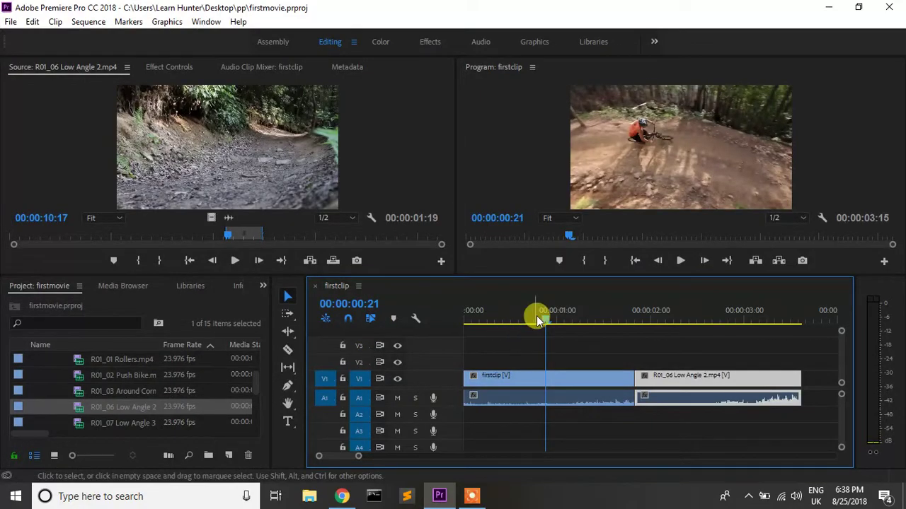
left_click_drag(543, 317, 464, 324)
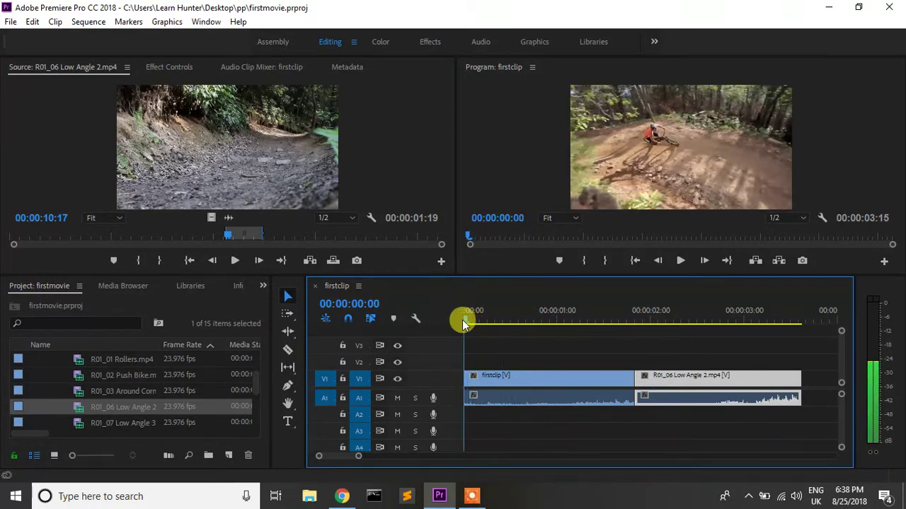
left_click(679, 261)
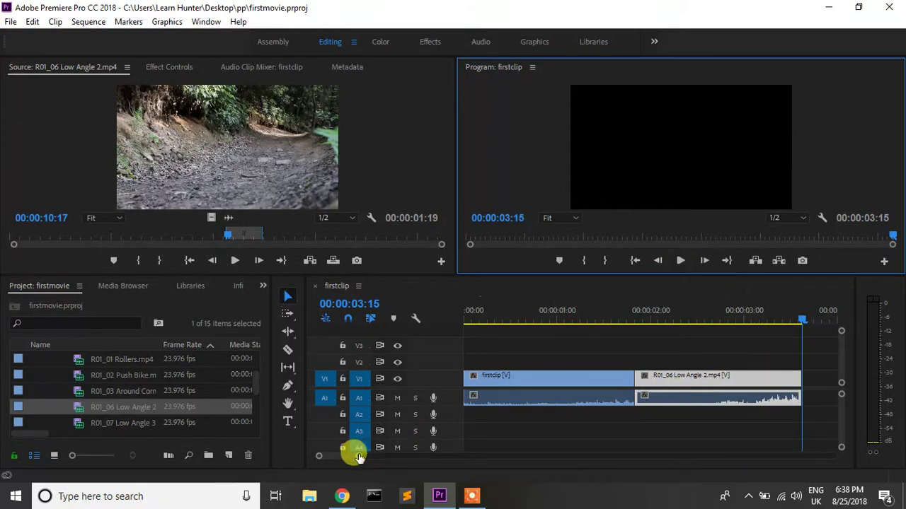
- Zoom out the timeline, jump to the cut between the two clips, scrub around it, then return to the start
scroll(365, 454, "down", 2)
scroll(369, 452, "down", 4)
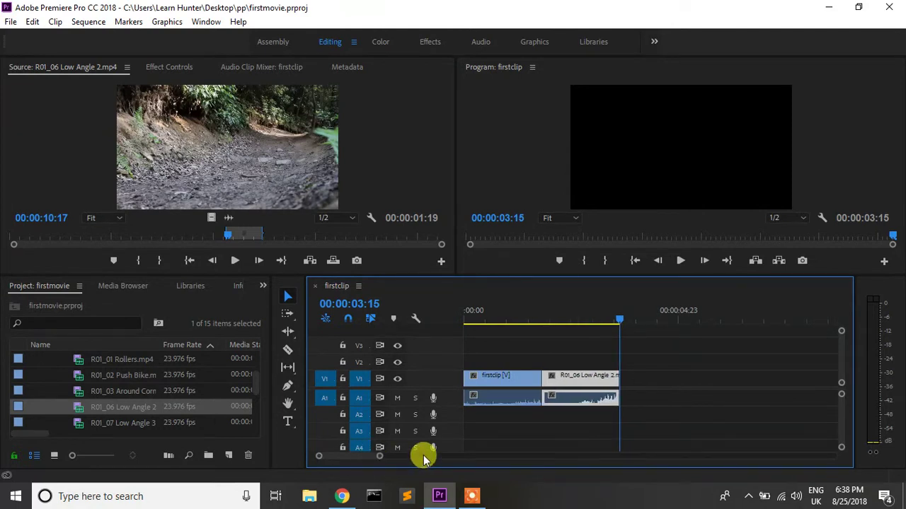
key("Up")
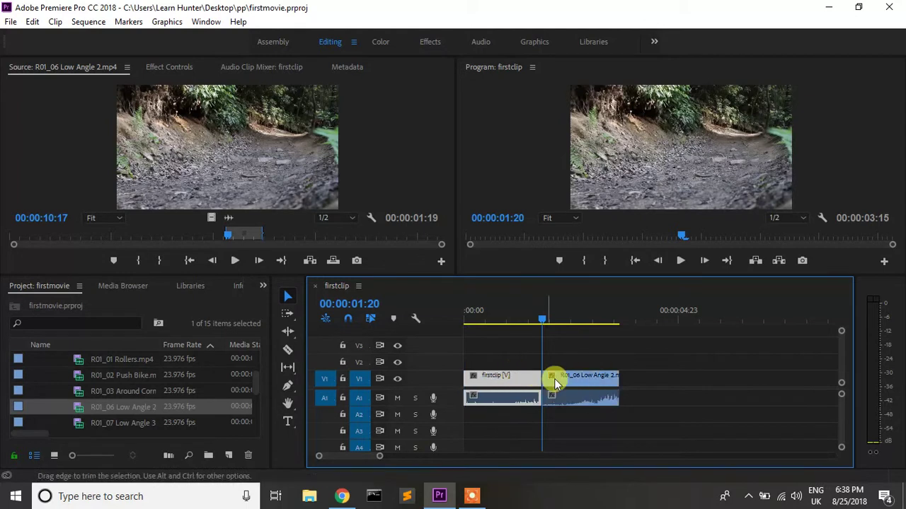
mouse_move(542, 318)
left_mouse_down()
mouse_move(501, 323)
mouse_move(569, 323)
mouse_move(527, 323)
mouse_move(539, 327)
left_mouse_up()
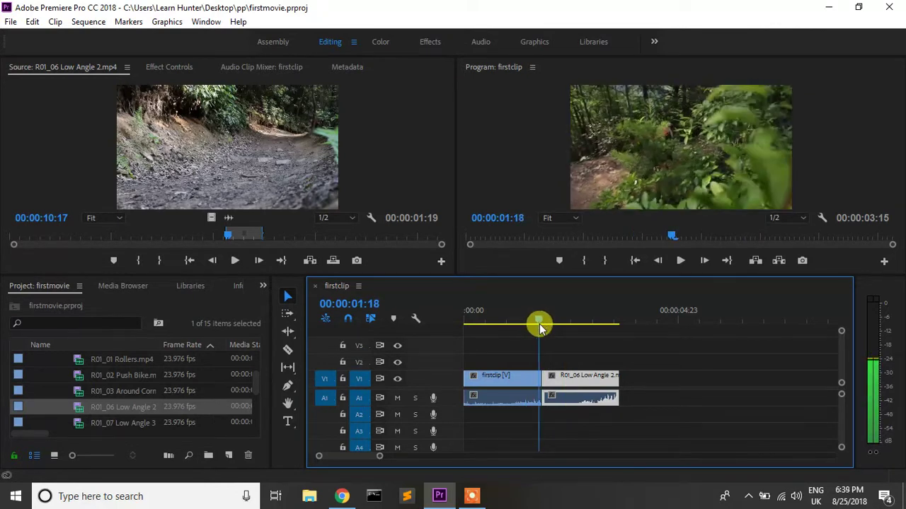
left_click_drag(538, 322, 492, 322)
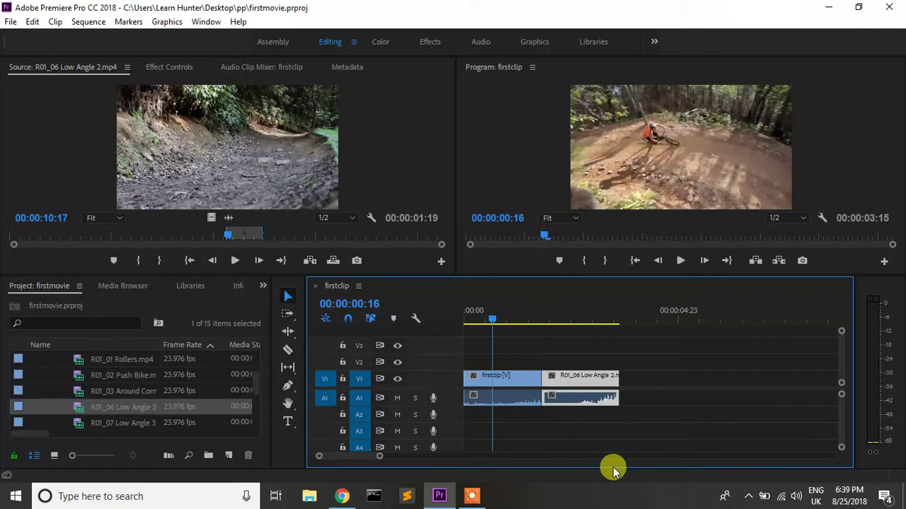
key("Home")
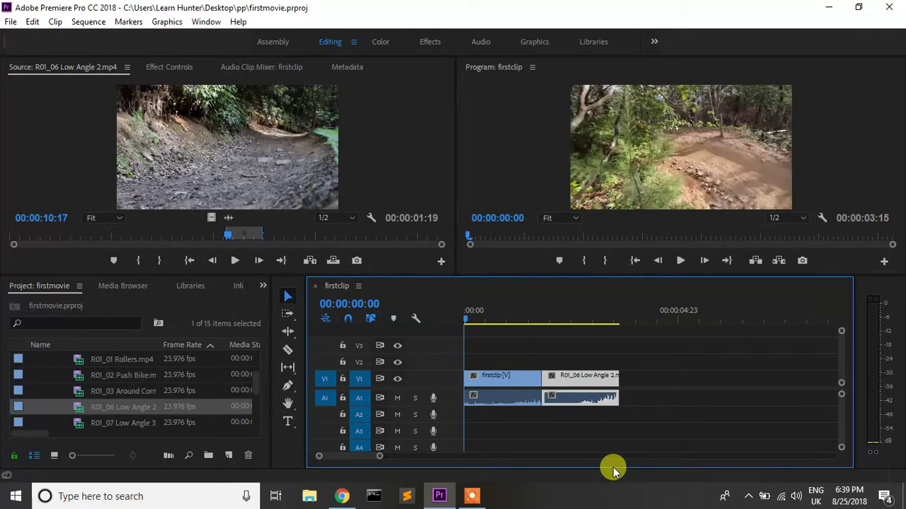
- Step with Down/Up through the cut and the sequence end, then back to the start
key("Down")
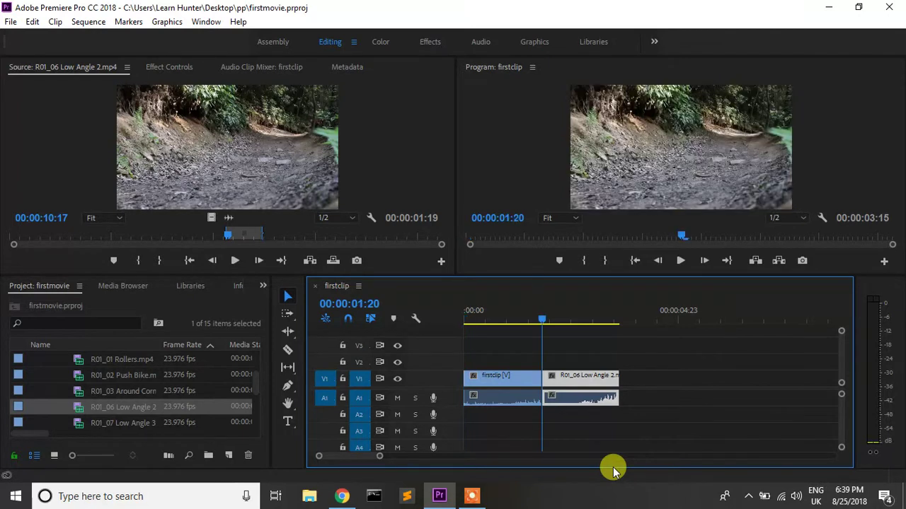
key("Down")
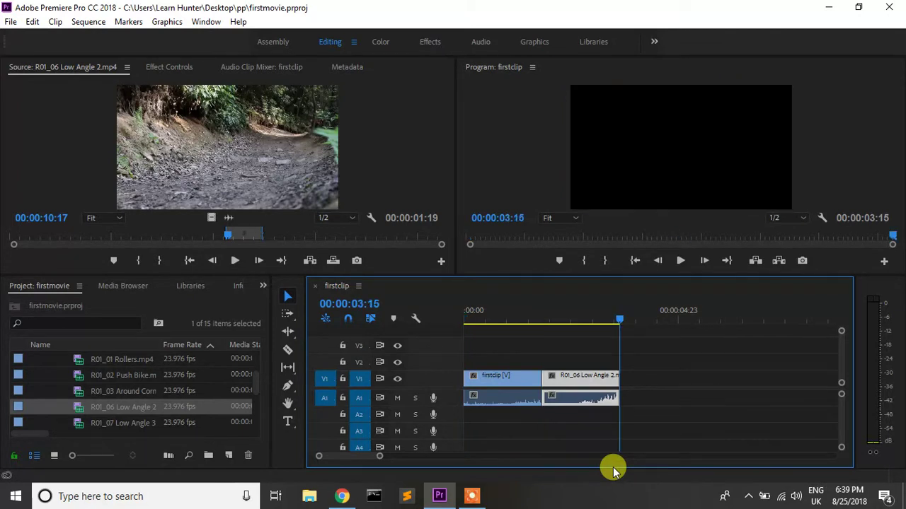
key("Up")
key("Up")
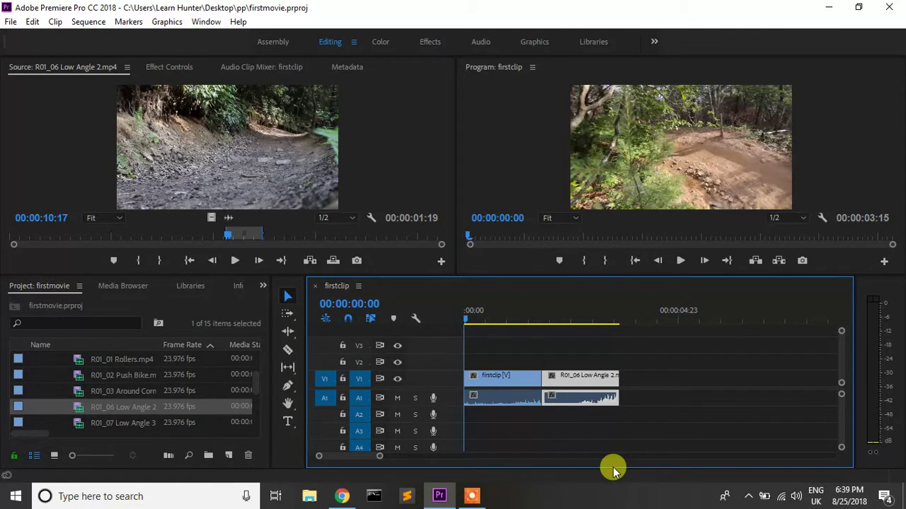
key("Down")
key("Down")
key("Up")
key("Up")
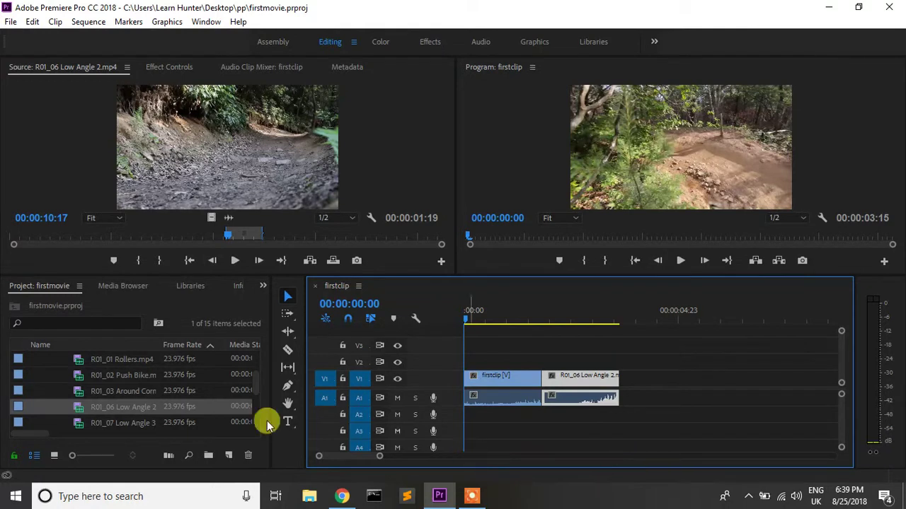
- Load R01_03 Around Corners in the Source monitor and set its in point at 05:18
double_click(83, 391)
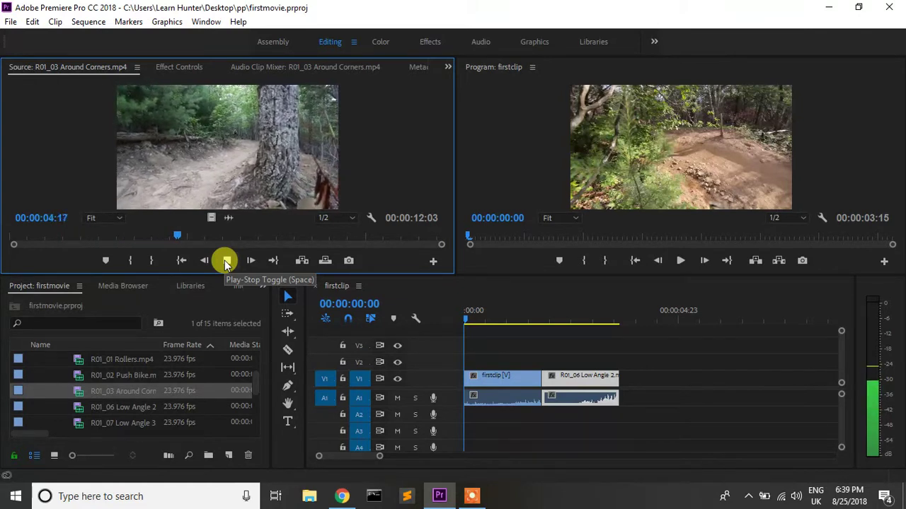
left_click(226, 262)
left_click_drag(198, 236, 214, 239)
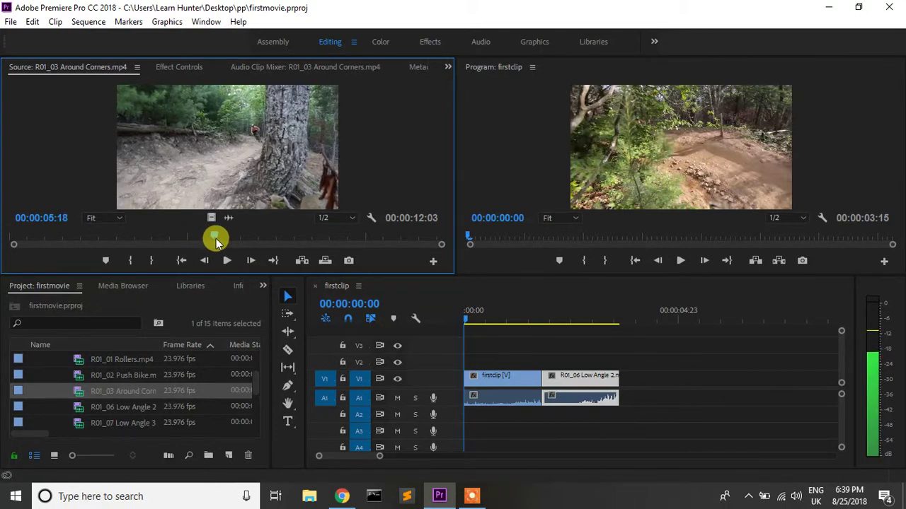
left_click(133, 261)
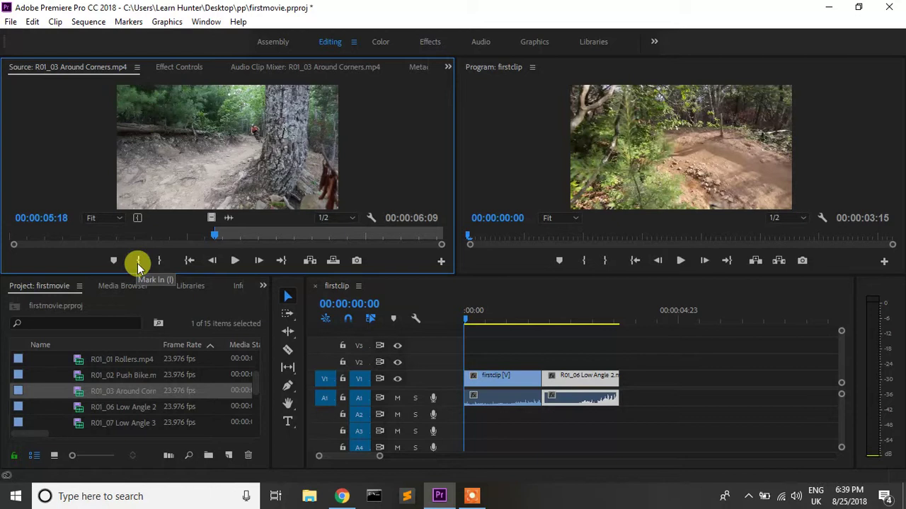
- Preview from the in point and set the out point at 07:23, giving a 00:00:02:06 range
left_click(234, 261)
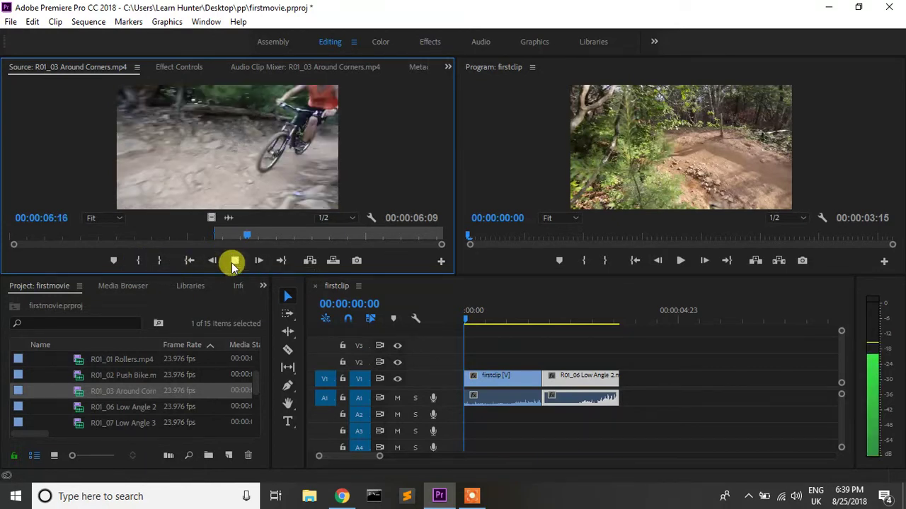
left_click(235, 261)
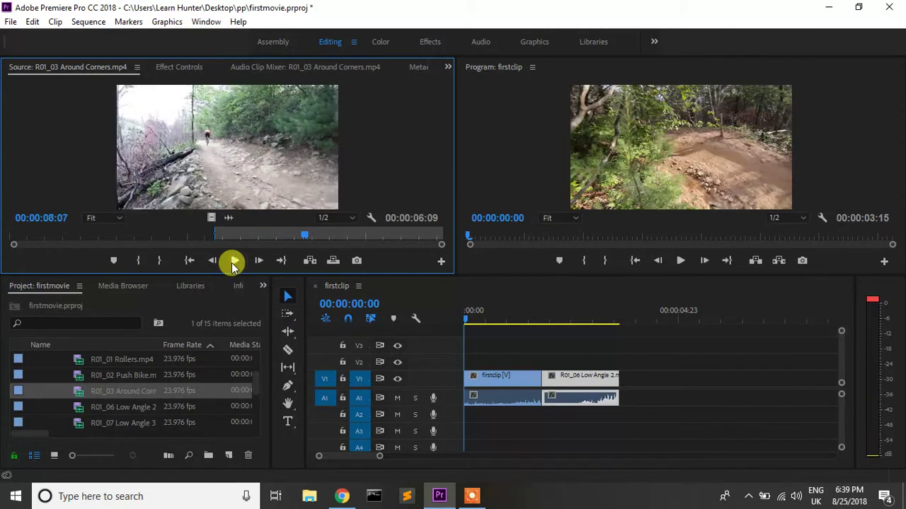
left_click_drag(302, 236, 292, 237)
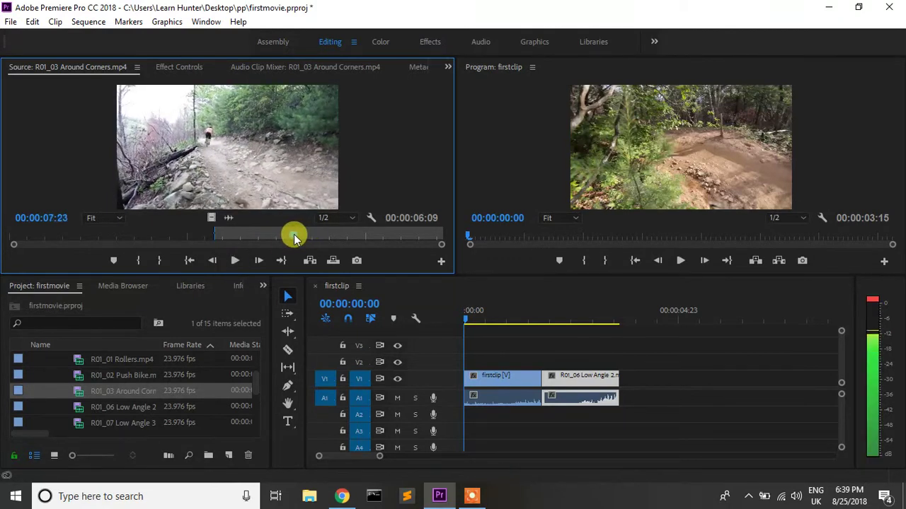
left_click(167, 265)
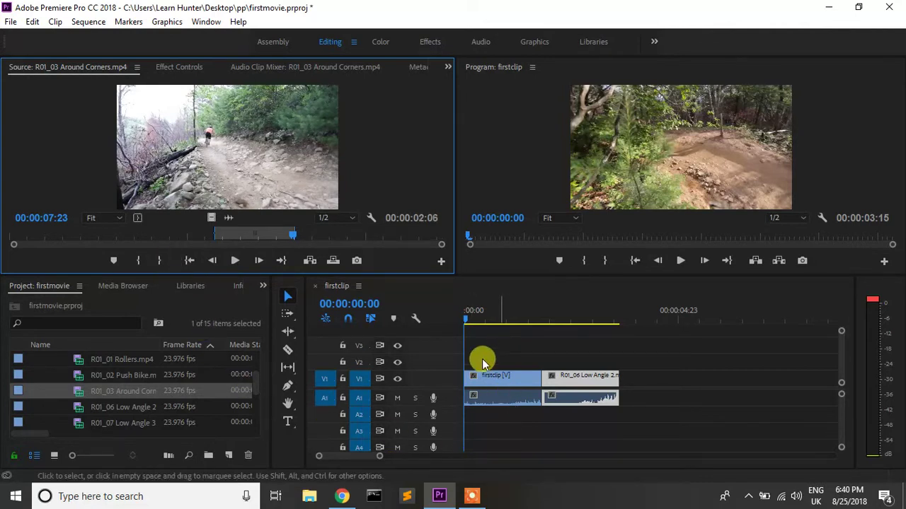
key("End")
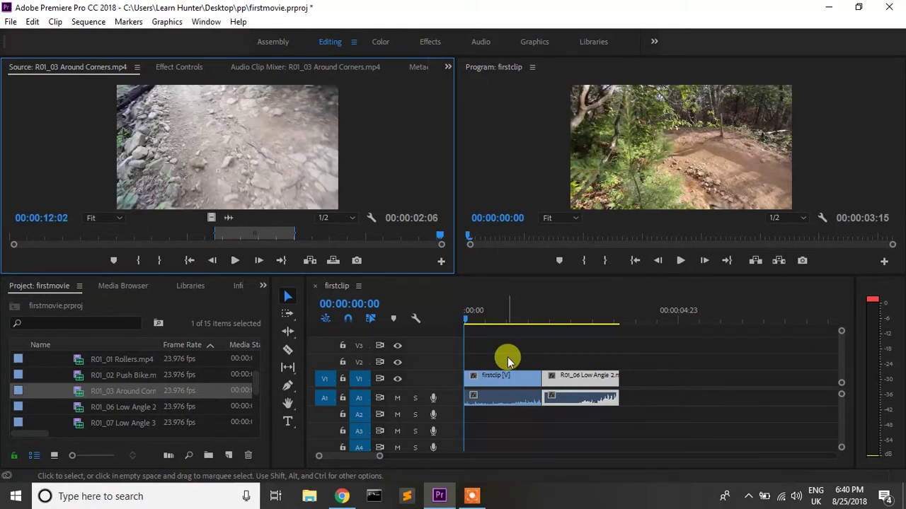
- Move the firstclip playhead past the cut to the sequence end at 00:00:03:15
left_click(530, 375)
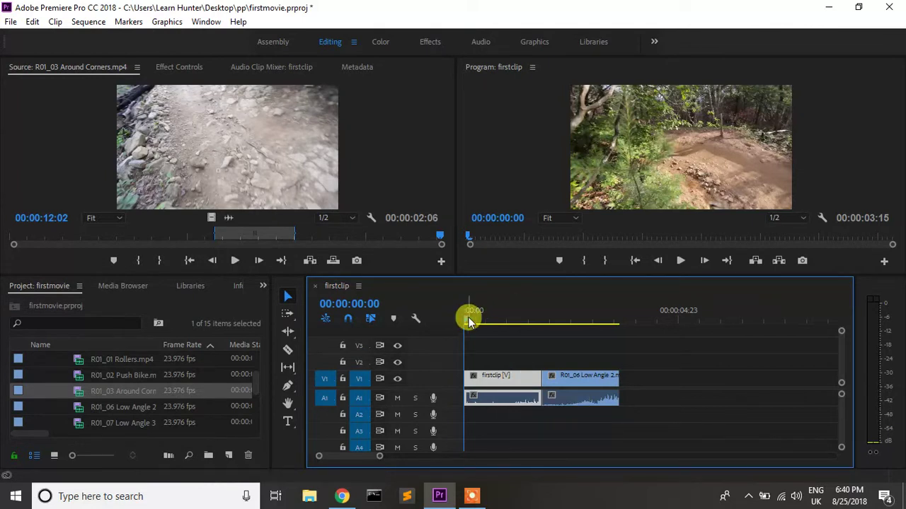
key("Down")
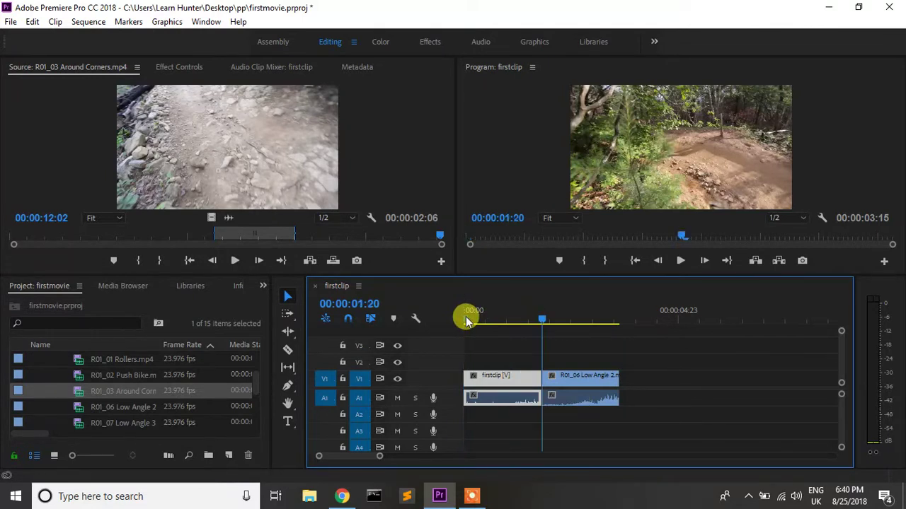
key("Down")
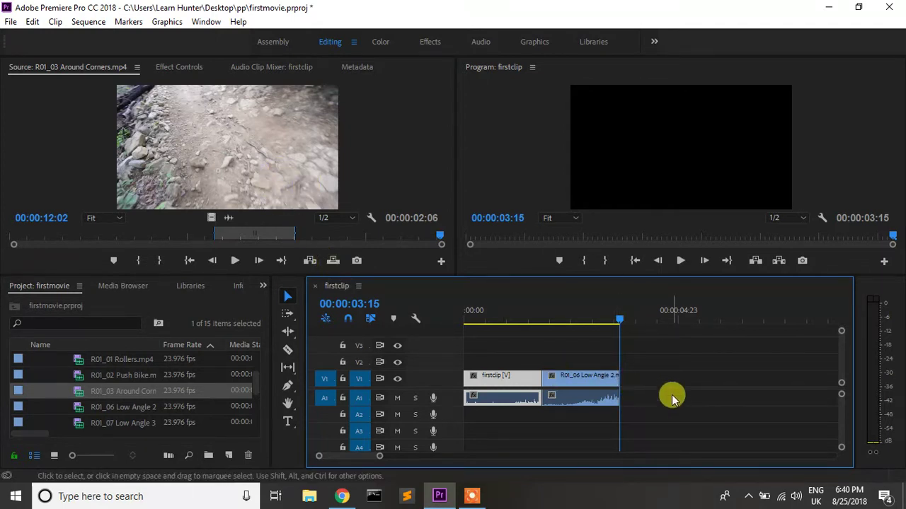
- Overwrite the Around Corners range at the sequence end, play the 00:00:05:21 result, and select the new clip
left_click(332, 264)
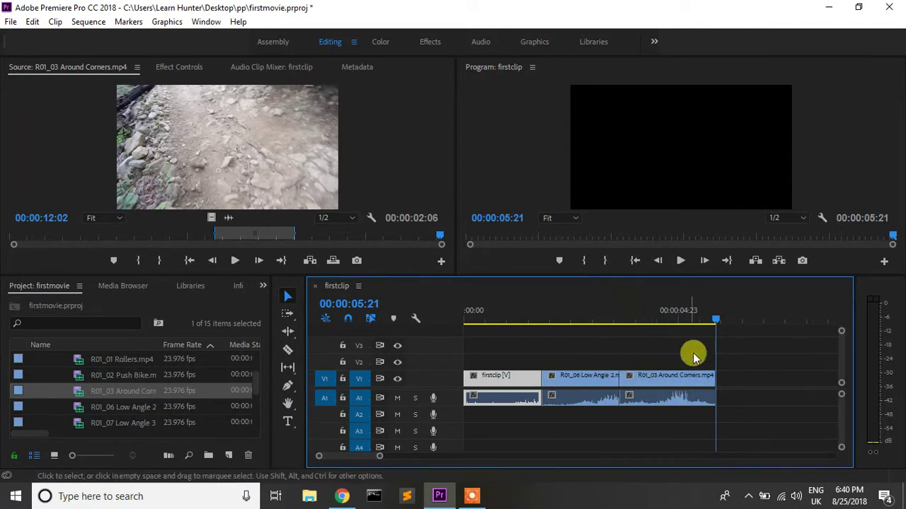
left_click_drag(713, 318, 595, 319)
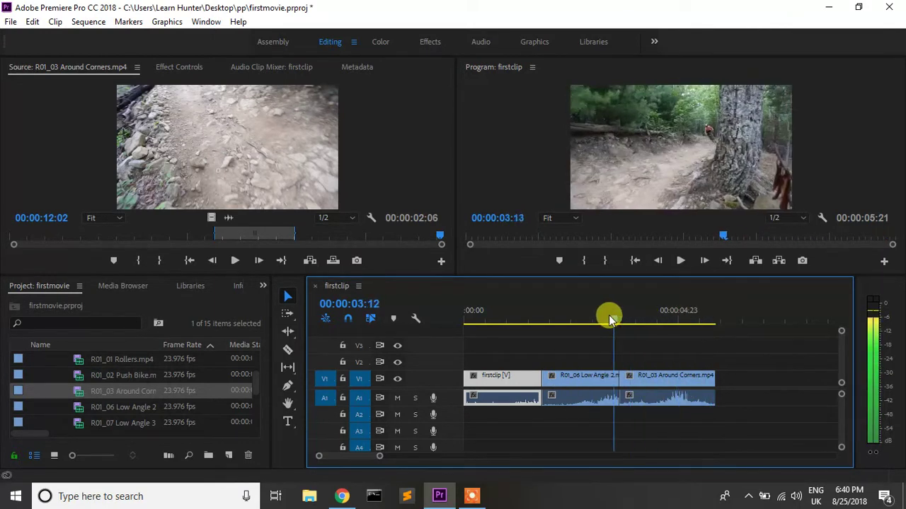
left_click(680, 262)
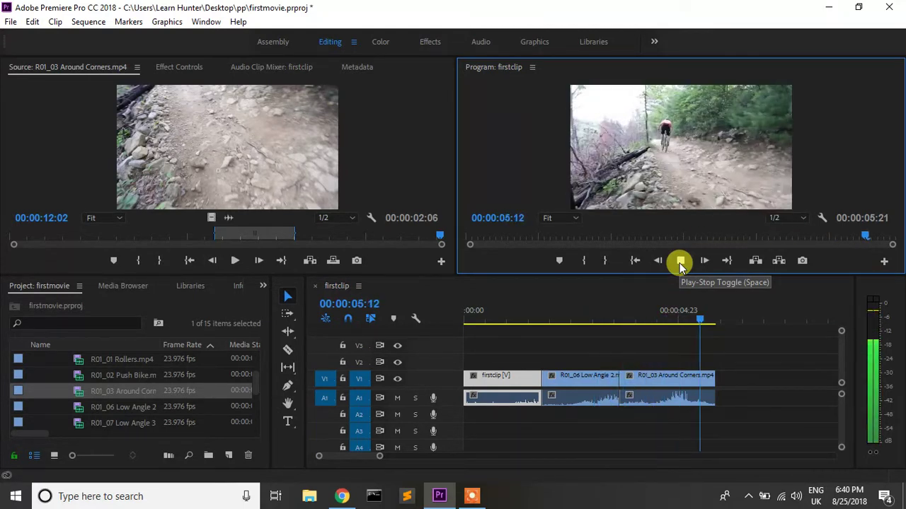
left_click_drag(717, 317, 513, 324)
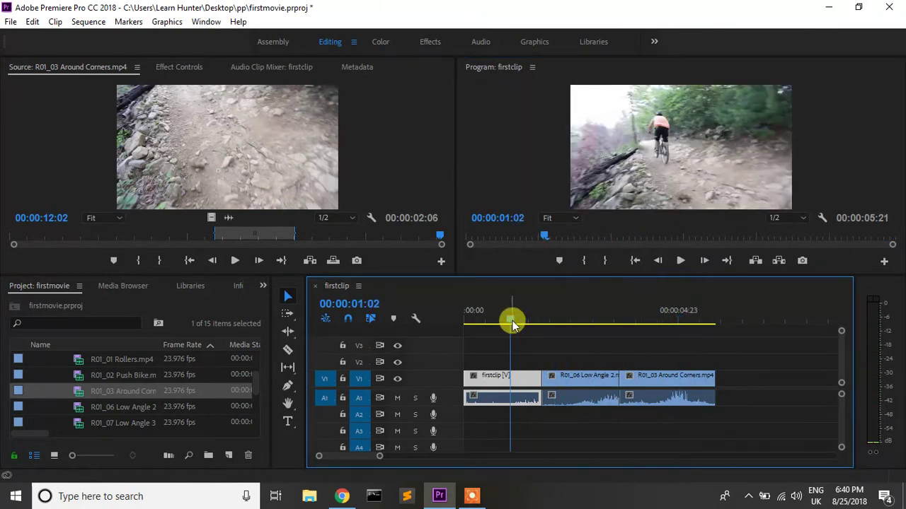
left_click(667, 380)
left_click_drag(510, 318, 637, 322)
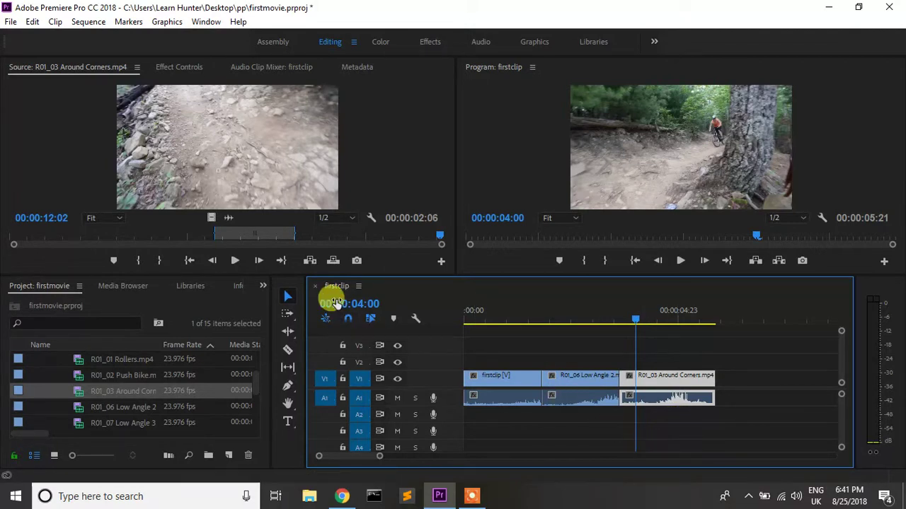
- Load R01_02 Push Bike.mp4 in the Source monitor and play it through to 00:00:05:19
scroll(119, 416, "down", 1)
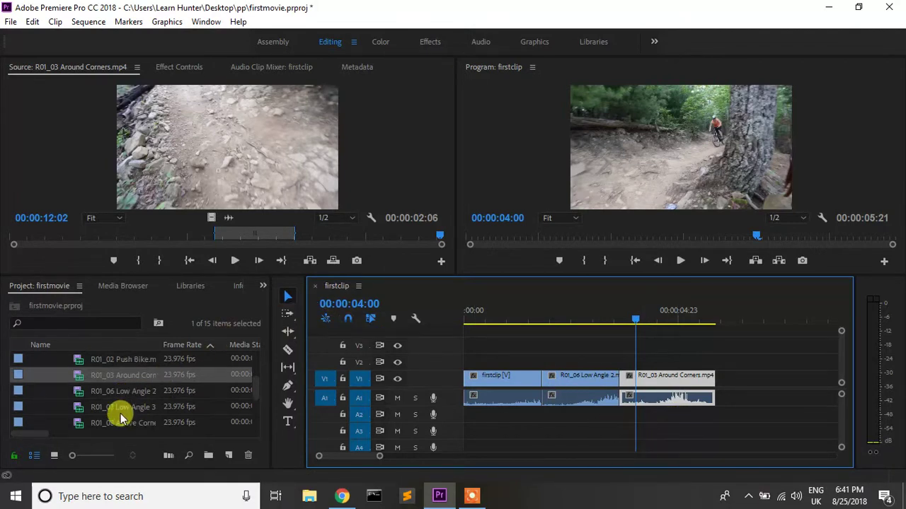
scroll(121, 407, "up", 1)
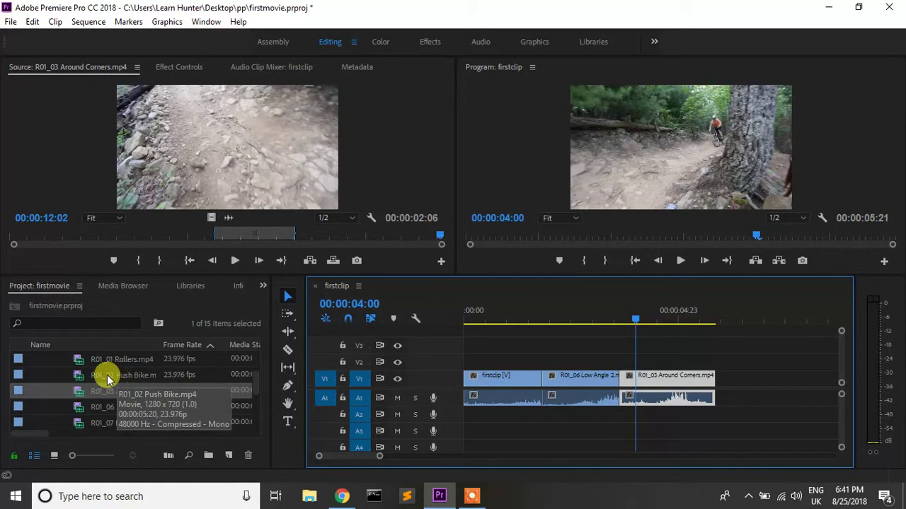
double_click(108, 377)
left_click(226, 260)
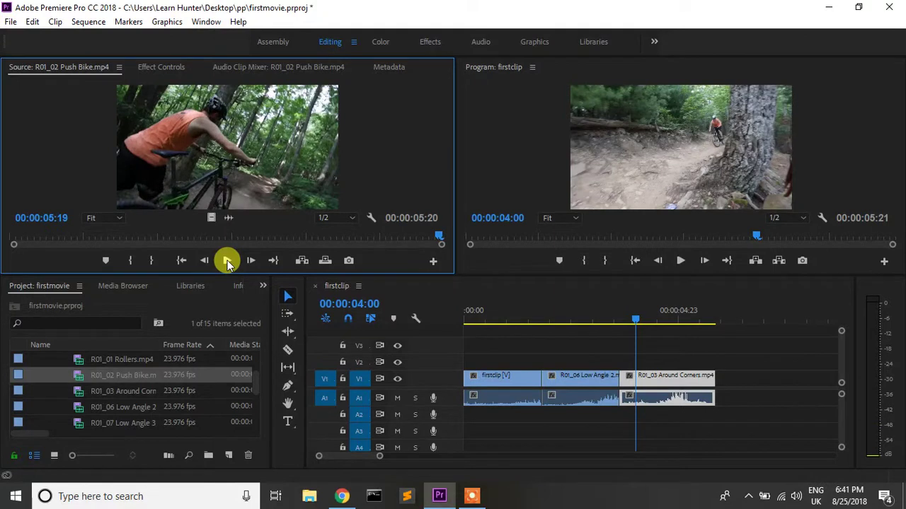
scroll(98, 405, "down", 1)
scroll(98, 406, "up", 2)
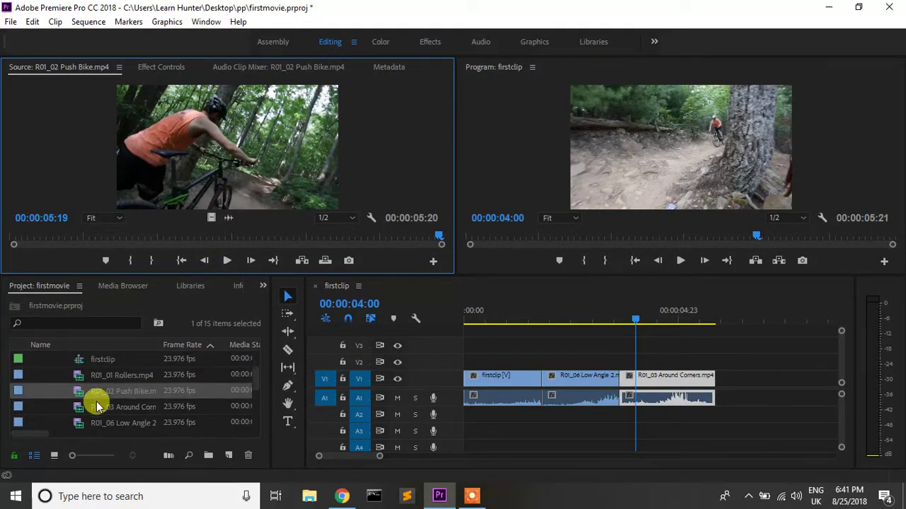
- Load R01_01 Rollers and mark a 00:00:02:11 range from about 01:01 to 03:11
double_click(80, 377)
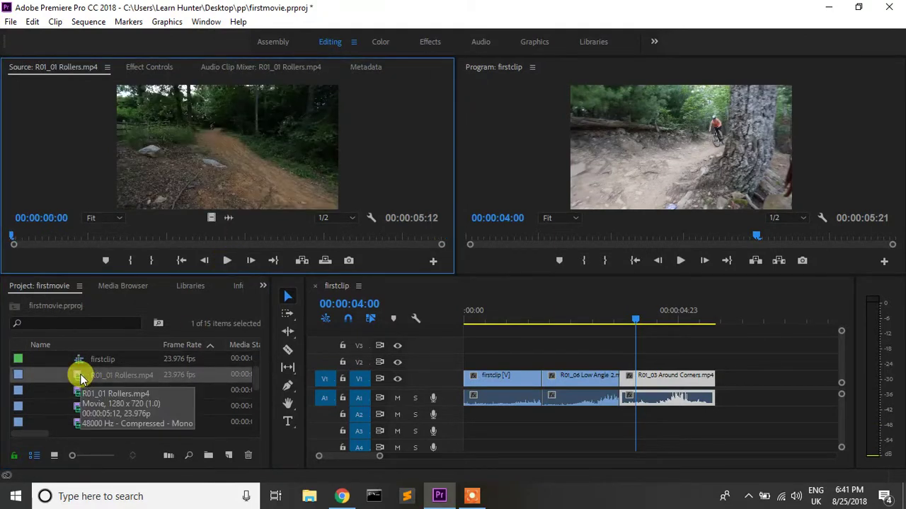
left_click(227, 261)
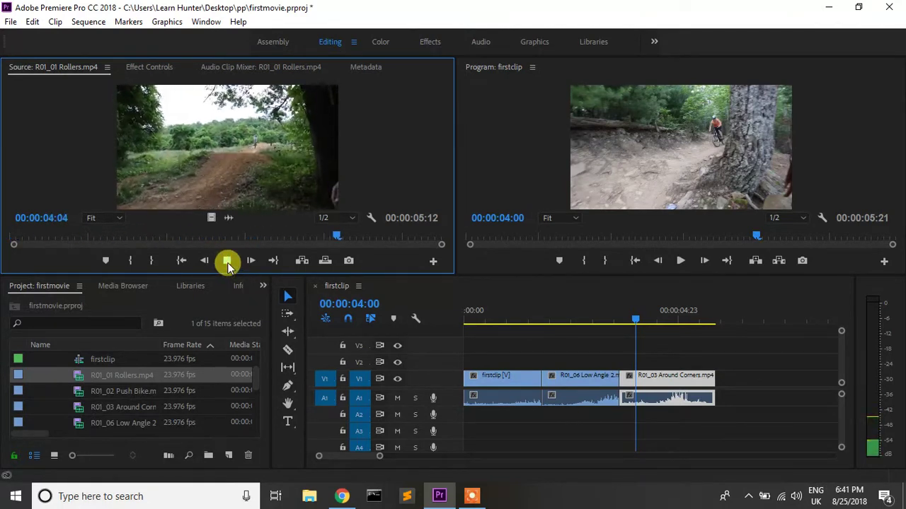
left_click(227, 262)
left_click_drag(335, 236, 90, 238)
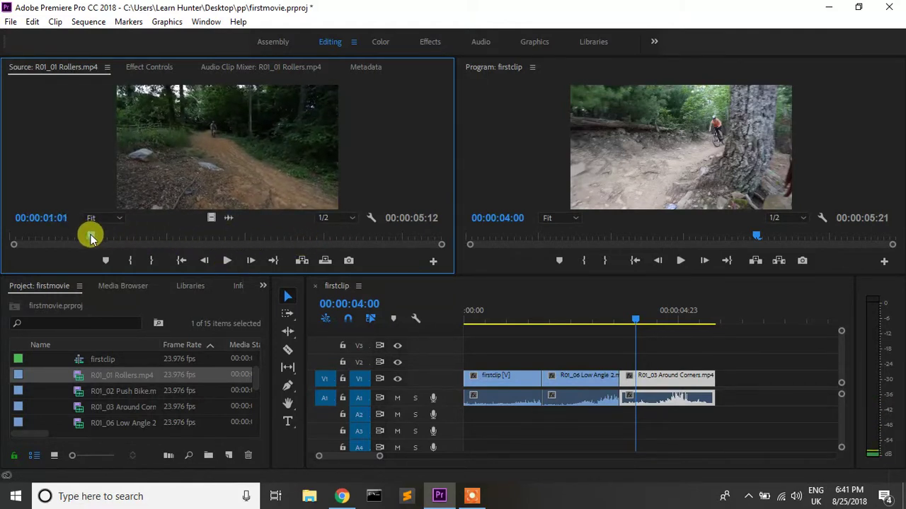
left_click(129, 261)
left_click_drag(90, 240, 280, 239)
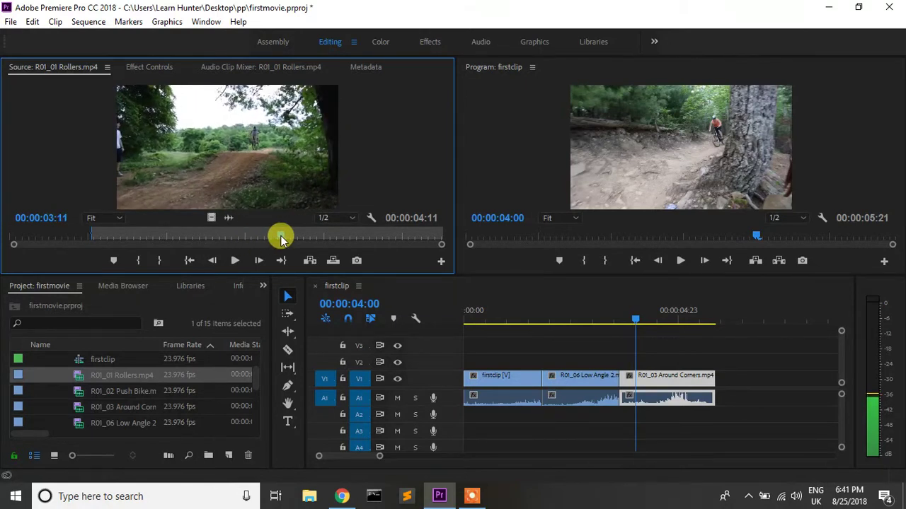
key("o")
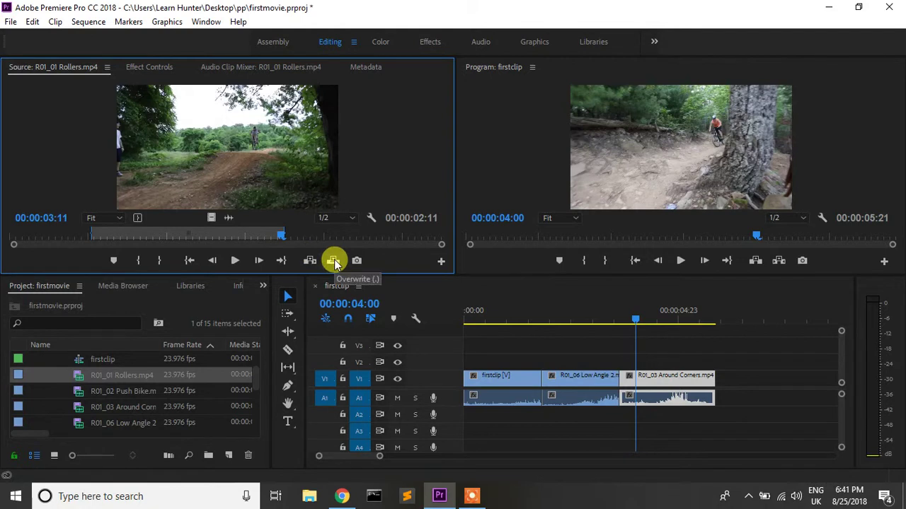
- Park the sequence playhead at its end and make the Source monitor active again
left_click(637, 318)
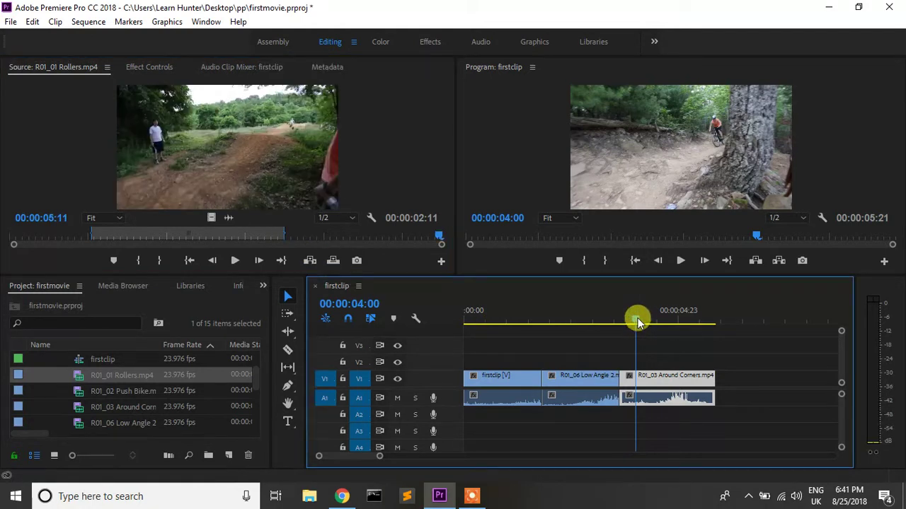
key("End")
left_click(212, 226)
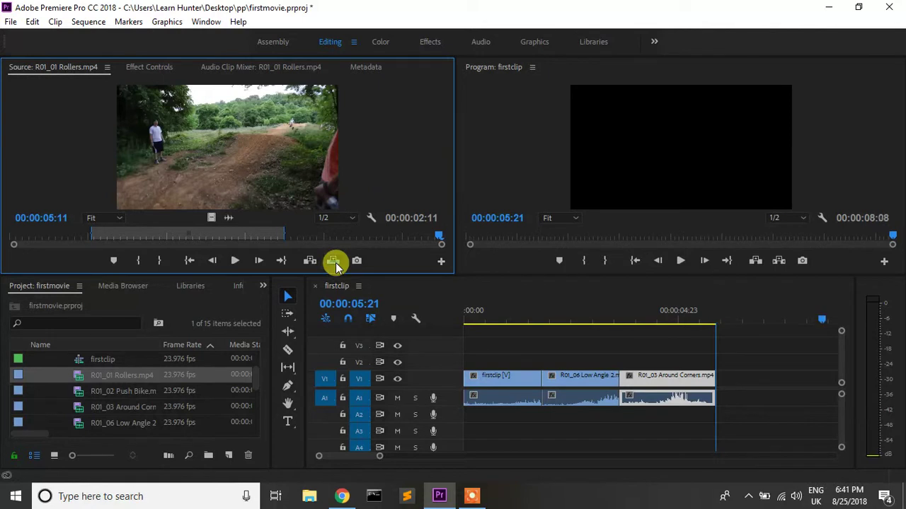
- Overwrite the Rollers range after the last clip, fit the 00:00:08:08 sequence in view, and scrub back near its start
left_click(333, 261)
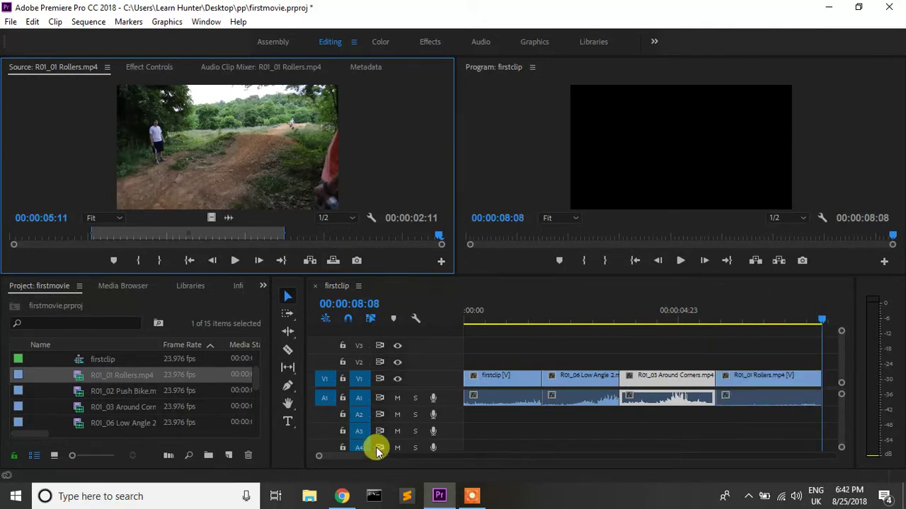
scroll(378, 457, "down", 8)
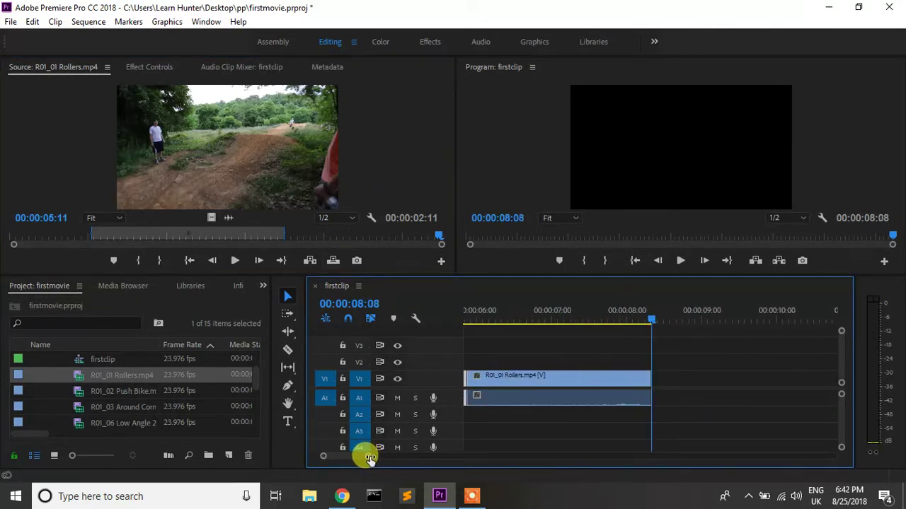
left_click_drag(382, 458, 399, 455)
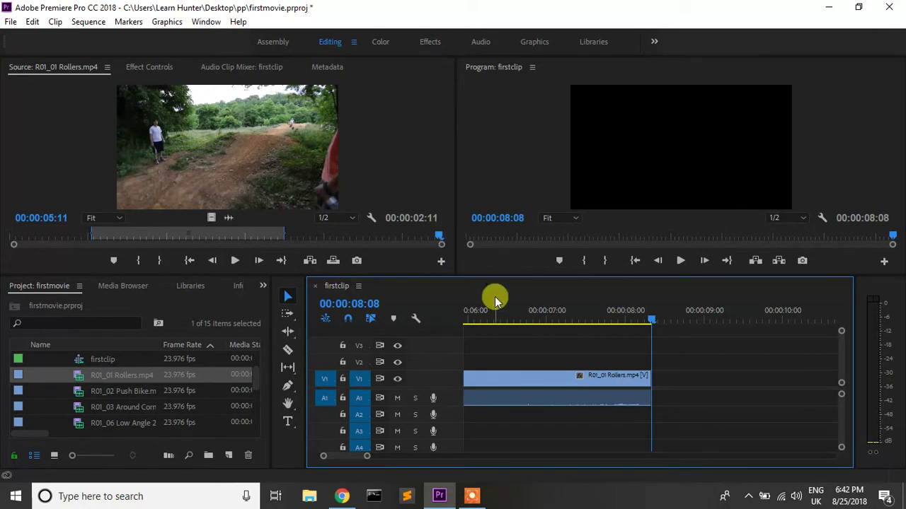
key("backslash")
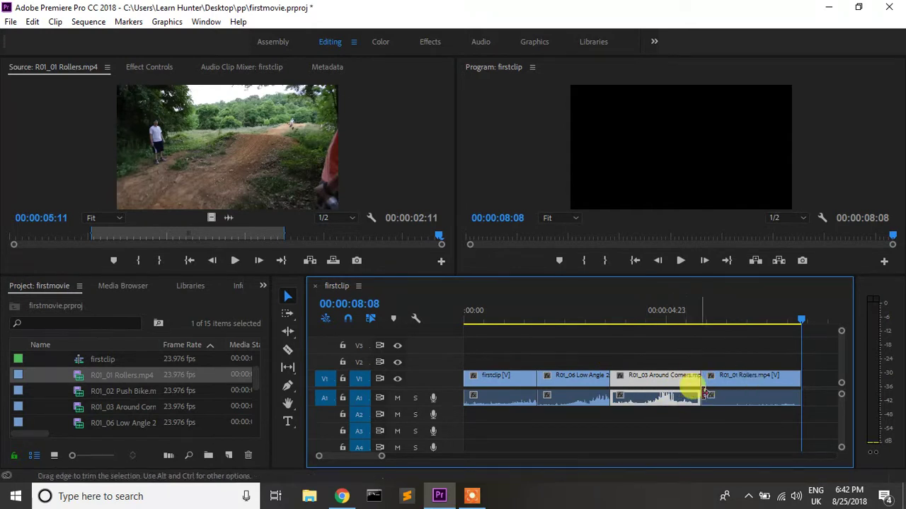
left_click_drag(802, 322, 640, 344)
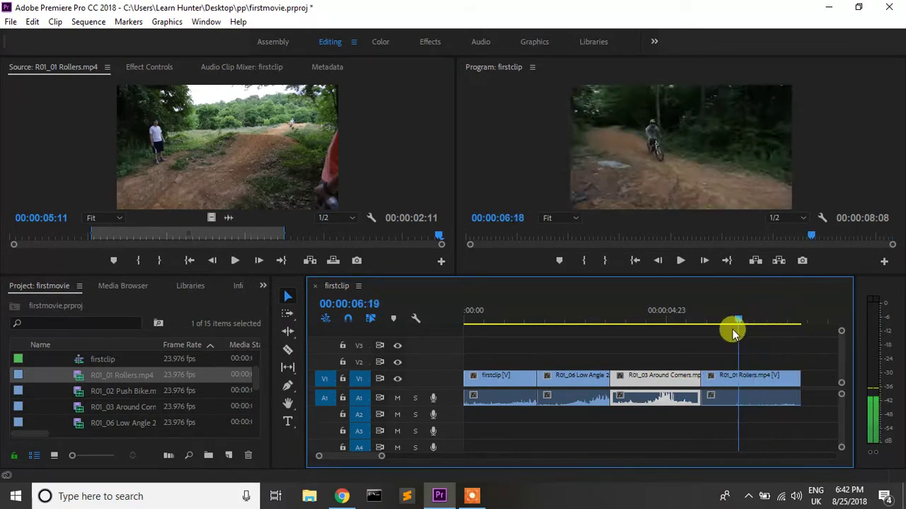
left_click_drag(549, 348, 485, 345)
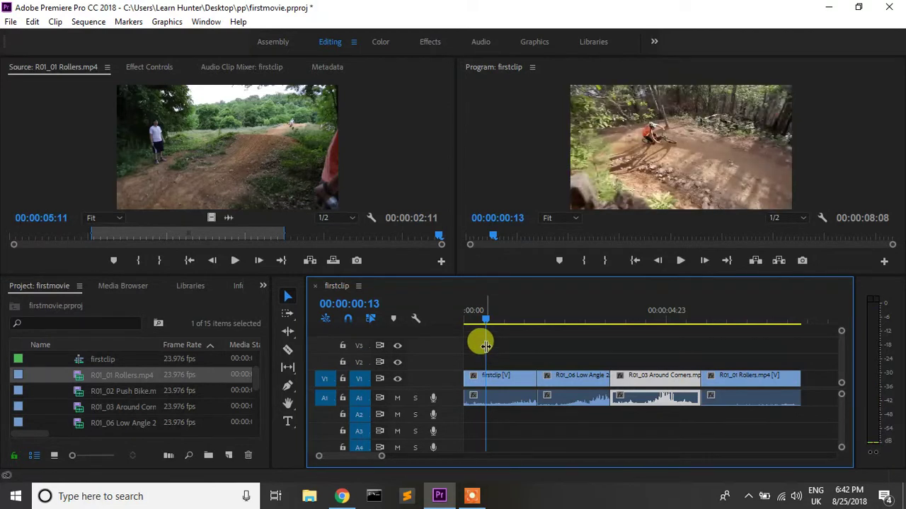
- Select the first and R01_06 Low Angle 2 clips, then pick R01_09 Front Corners in the Project panel
left_click(505, 380)
left_click(570, 382)
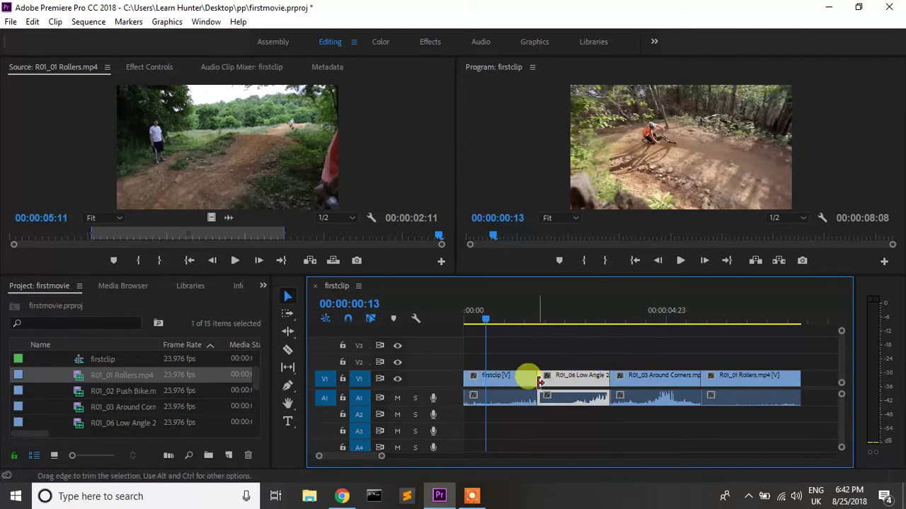
scroll(111, 413, "down", 1)
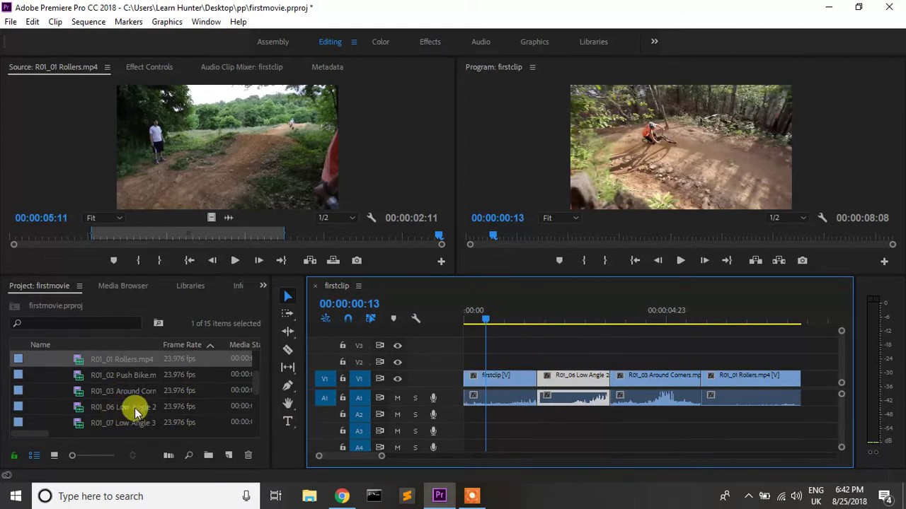
scroll(135, 408, "down", 2)
left_click(130, 422)
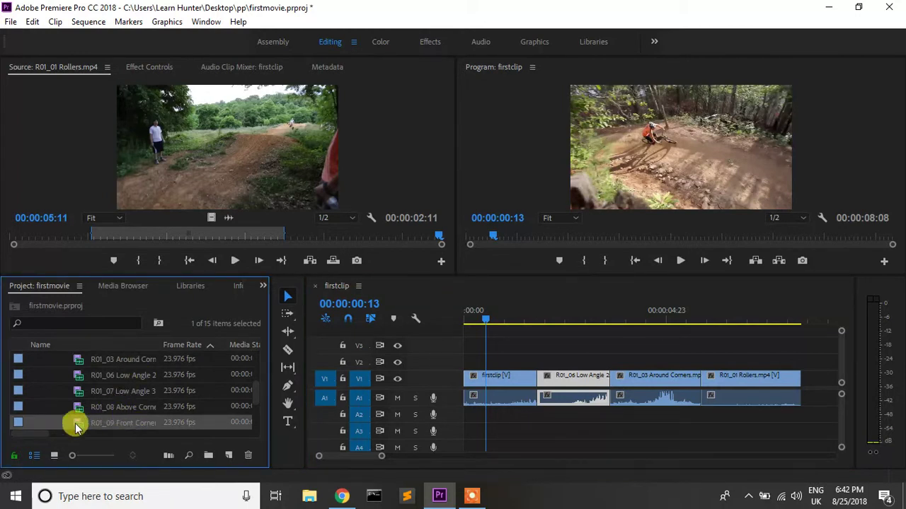
- Load R01_09 Front Corners, preview it, and set its in point at 00:00:15:00
double_click(77, 427)
left_click(219, 260)
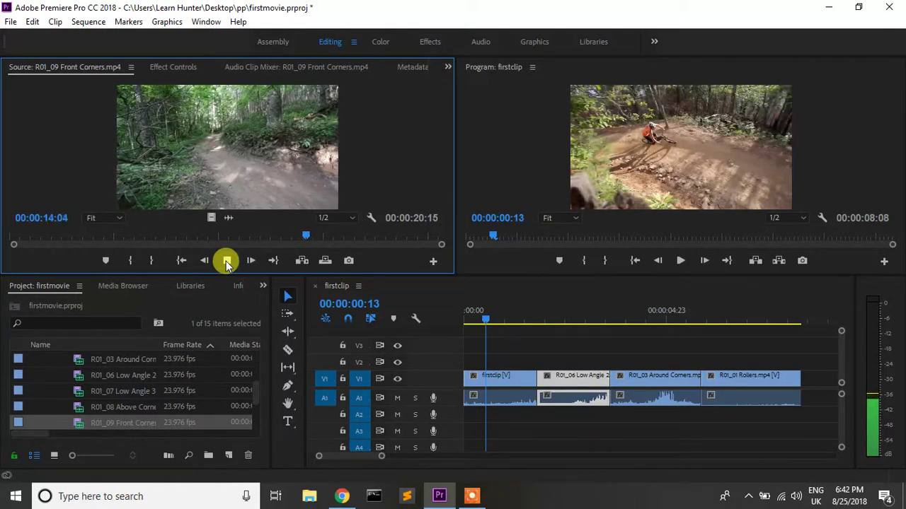
left_click(226, 260)
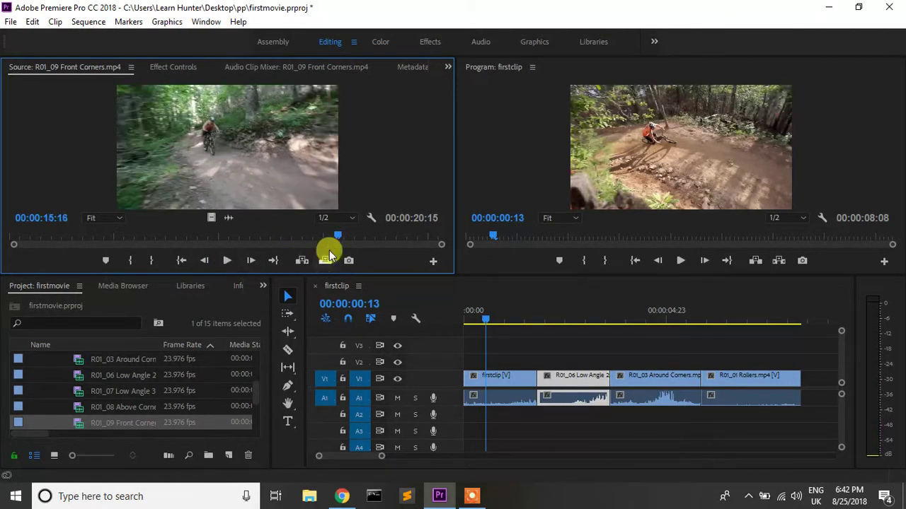
left_click_drag(334, 237, 310, 237)
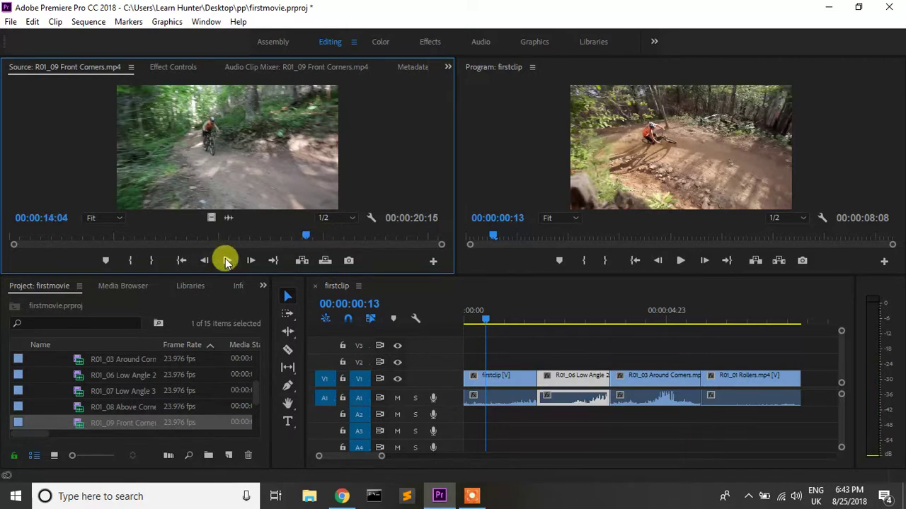
left_click(226, 260)
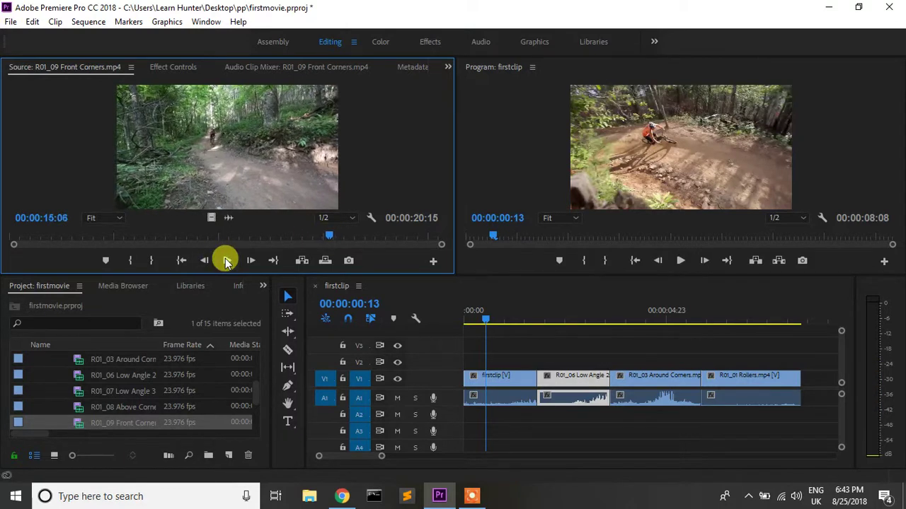
left_click(326, 236)
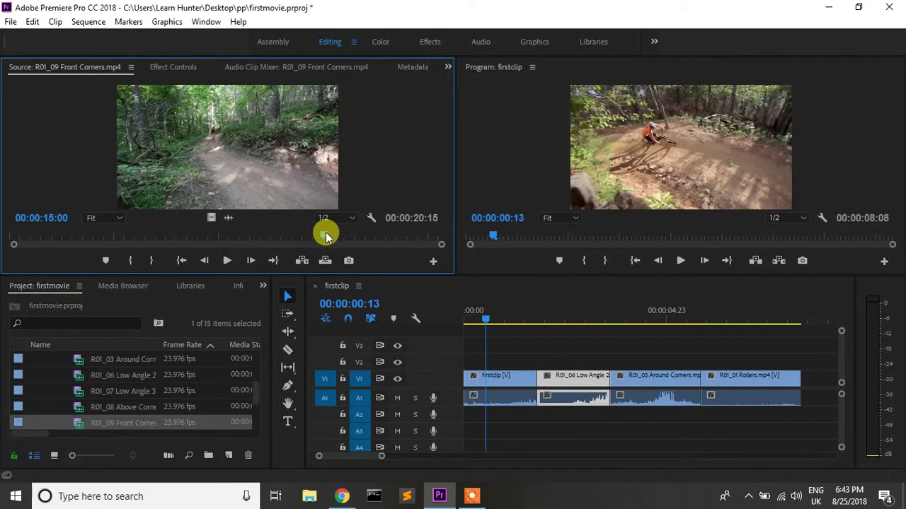
left_click(129, 260)
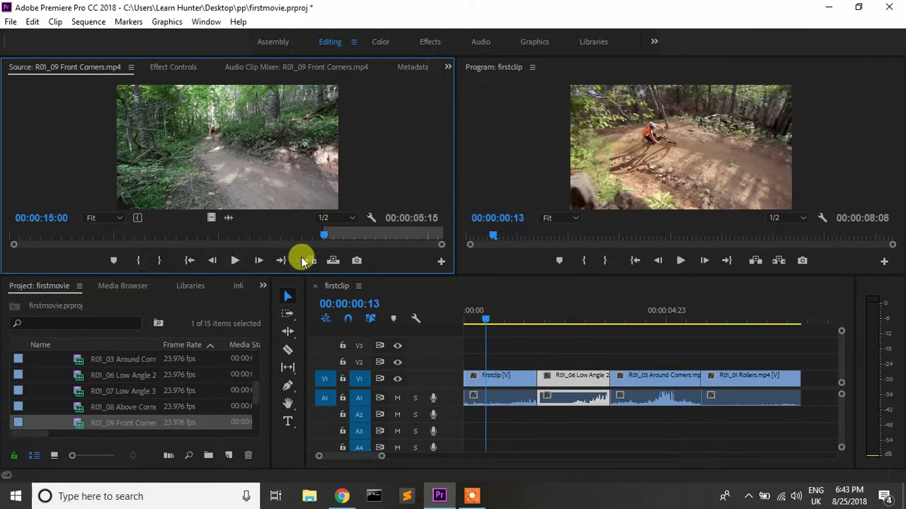
- Set the Front Corners out point at 17:22 for a 00:00:02:23 range
left_click_drag(324, 235, 376, 241)
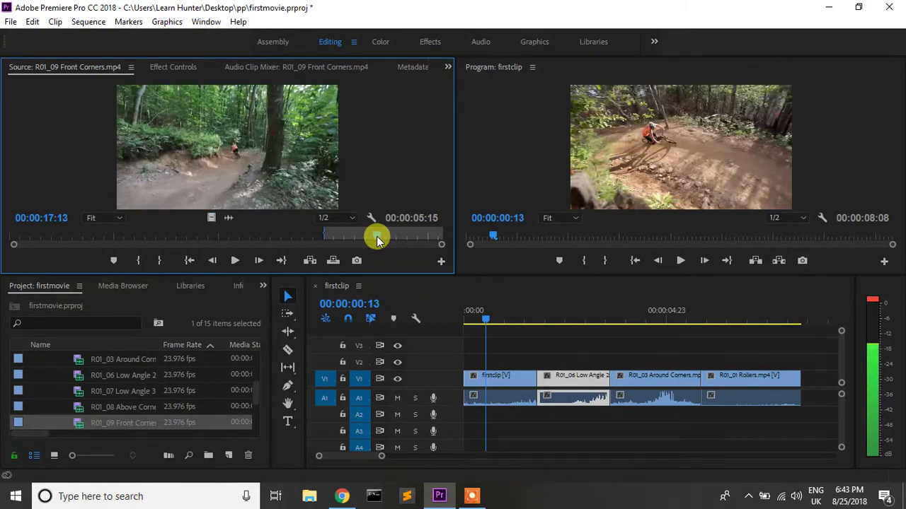
left_click_drag(377, 239, 385, 241)
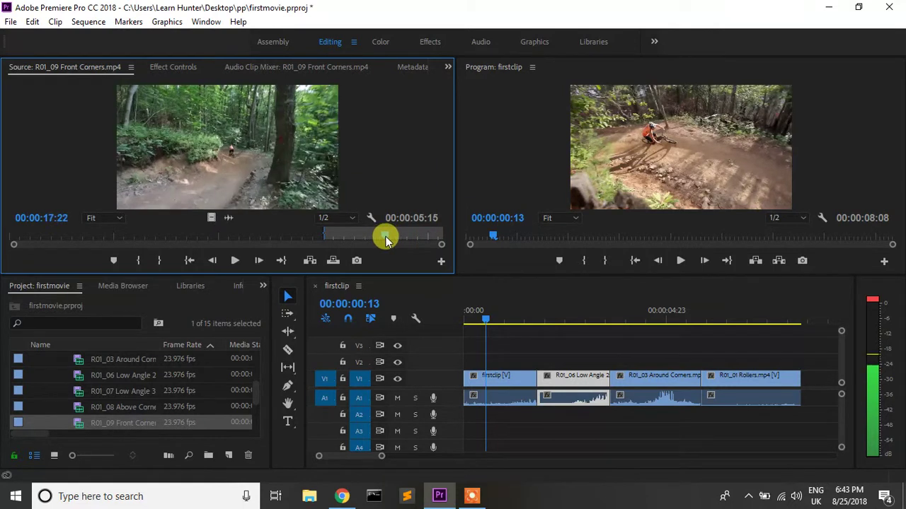
key("o")
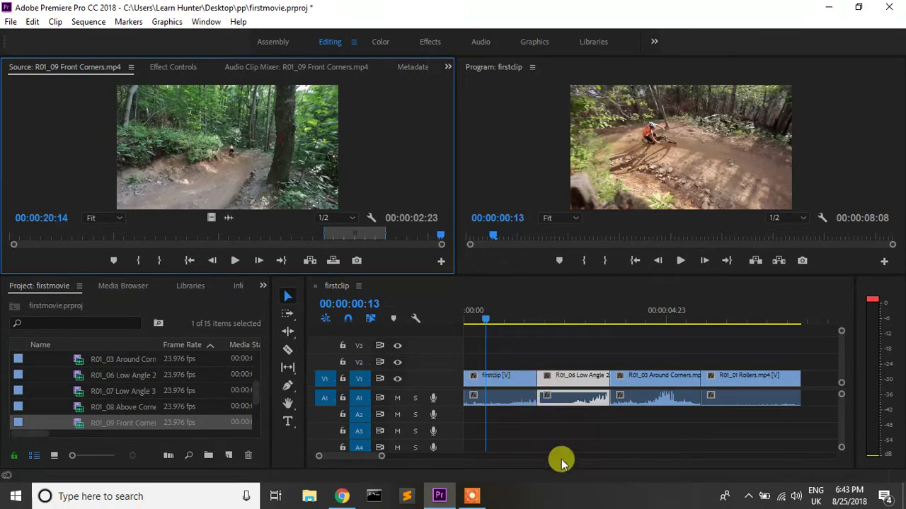
- Insert Front Corners at the first cut, 00:00:01:20, pushing later clips right
left_click(537, 298)
key("Down")
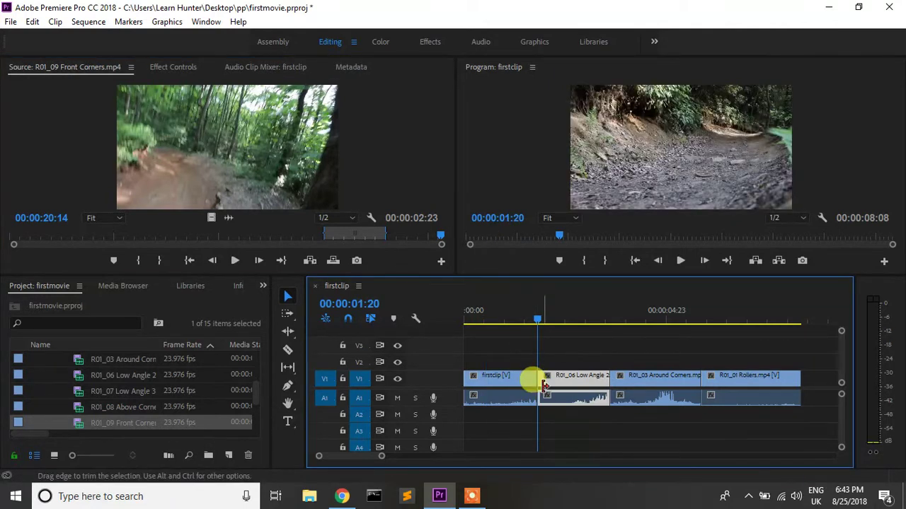
left_click(312, 262)
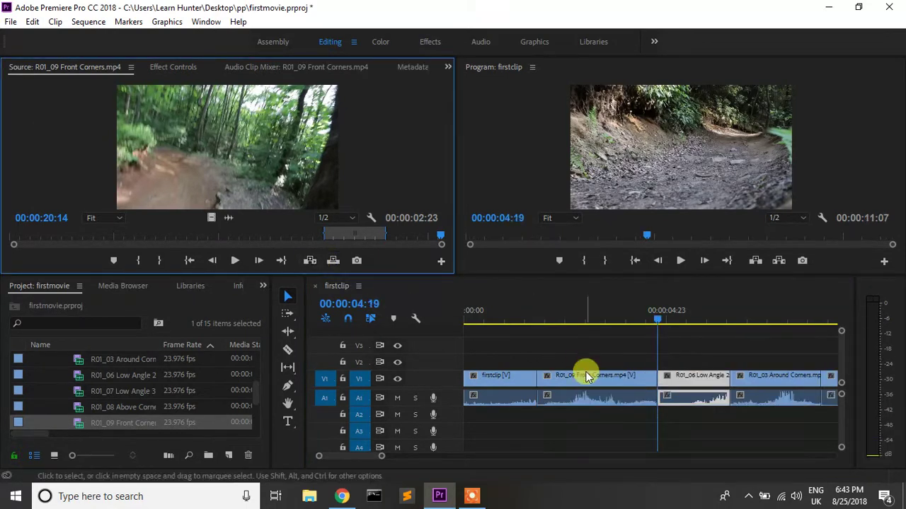
- Review the inserted clip and later clips, zooming the timeline out to see the 00:00:11:07 sequence
mouse_move(657, 318)
left_mouse_down()
mouse_move(556, 328)
mouse_move(669, 330)
left_mouse_up()
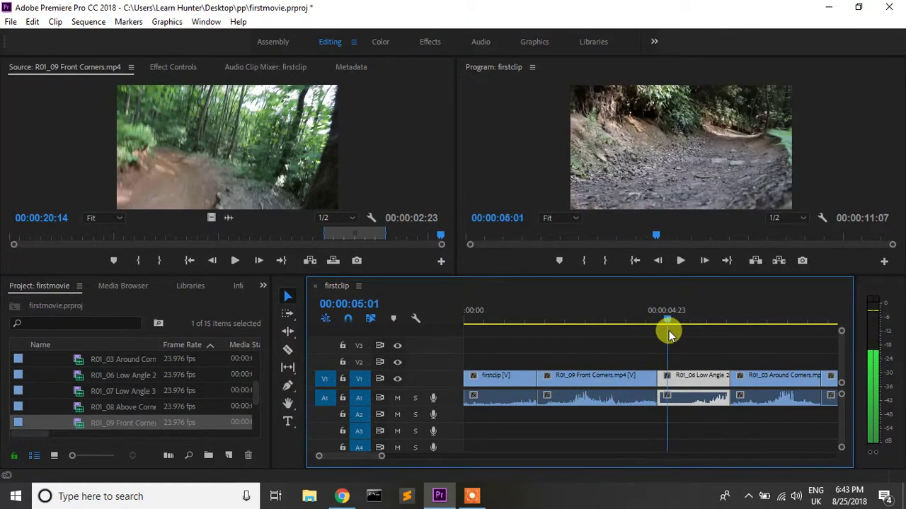
mouse_move(669, 331)
left_mouse_down()
mouse_move(529, 333)
mouse_move(644, 335)
mouse_move(605, 332)
left_mouse_up()
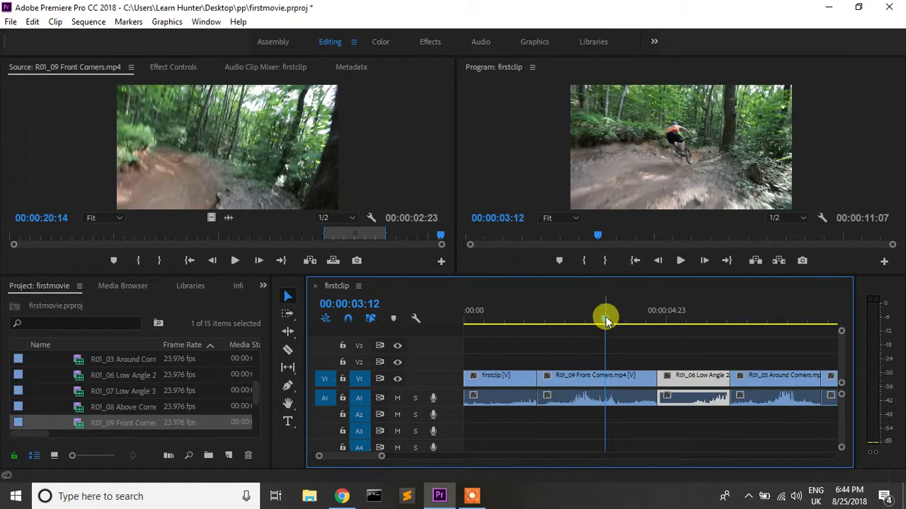
left_click_drag(605, 320, 608, 327)
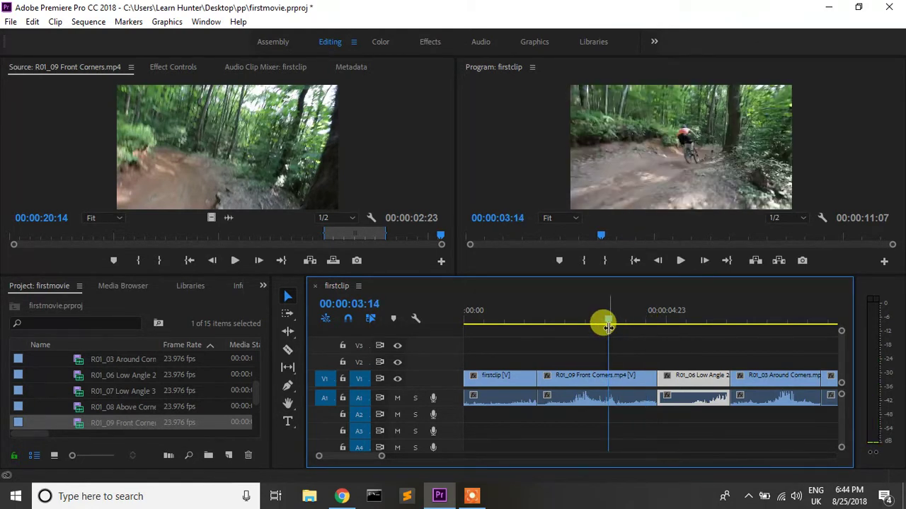
key("minus")
left_click_drag(568, 314, 696, 328)
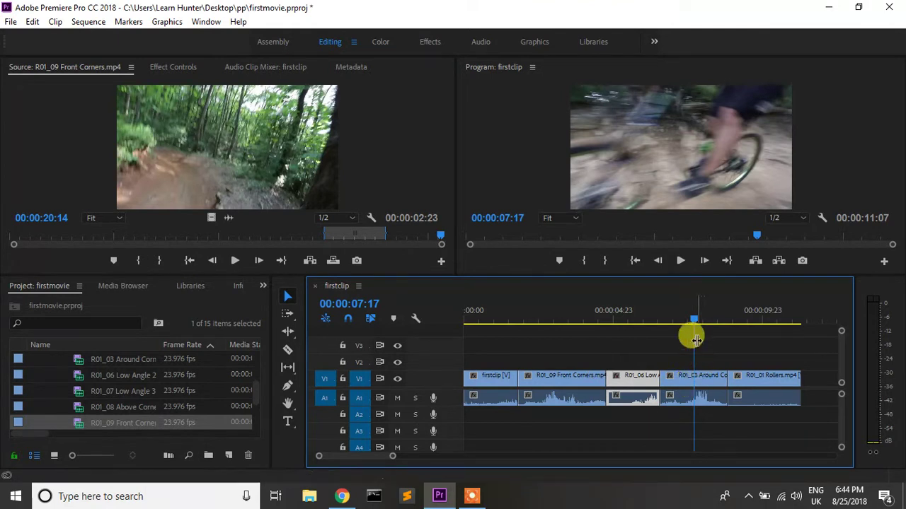
- Undo an overwriting drag, then insert R01_03 Around Corners ahead of R01_06 Low Angle 2
left_click(706, 383)
left_click_drag(704, 382, 664, 380)
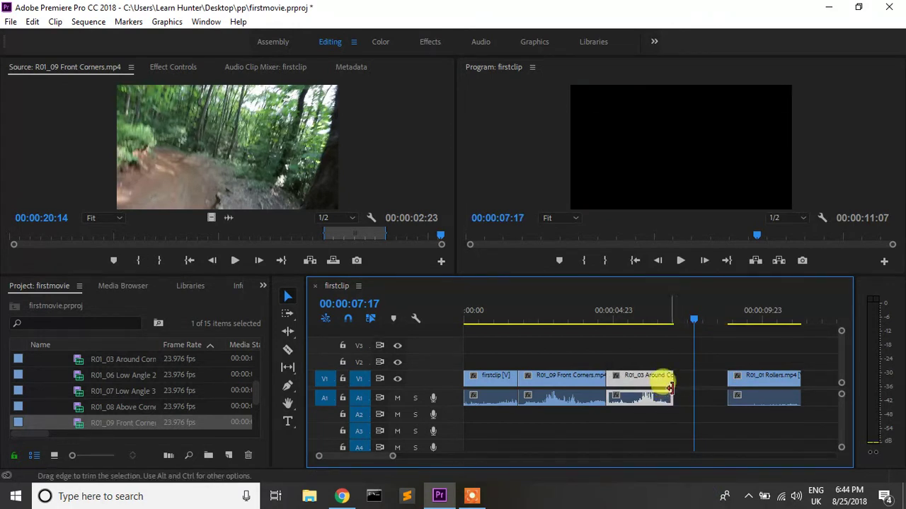
key("ctrl+z")
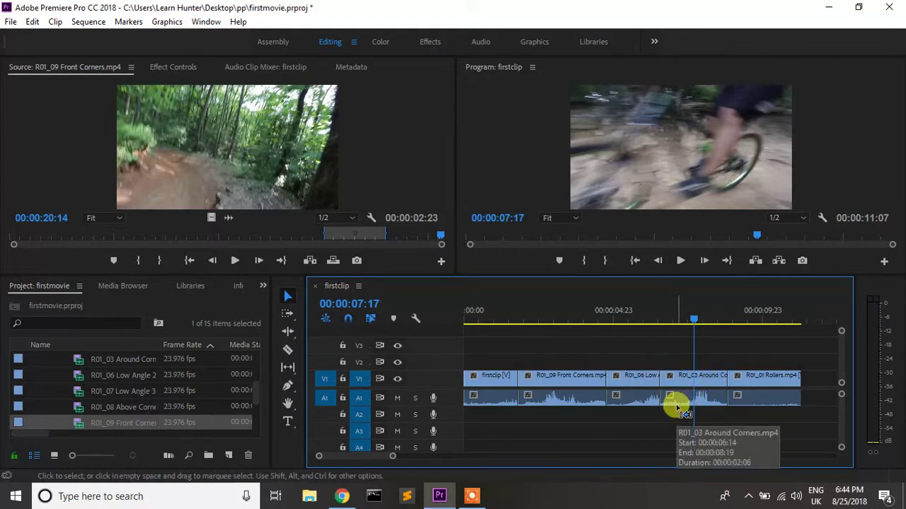
left_click_drag(691, 385, 637, 380)
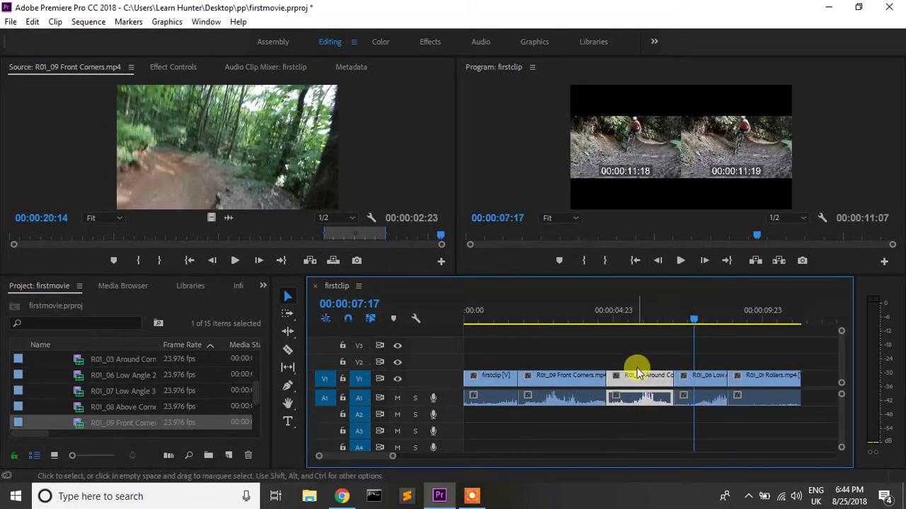
left_click_drag(637, 380, 637, 370)
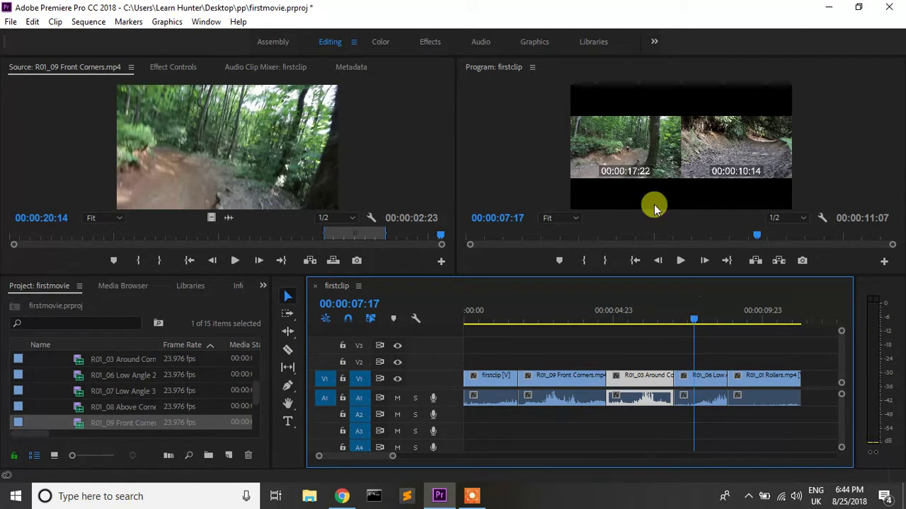
mouse_move(698, 333)
left_mouse_down()
mouse_move(614, 327)
mouse_move(753, 354)
left_mouse_up()
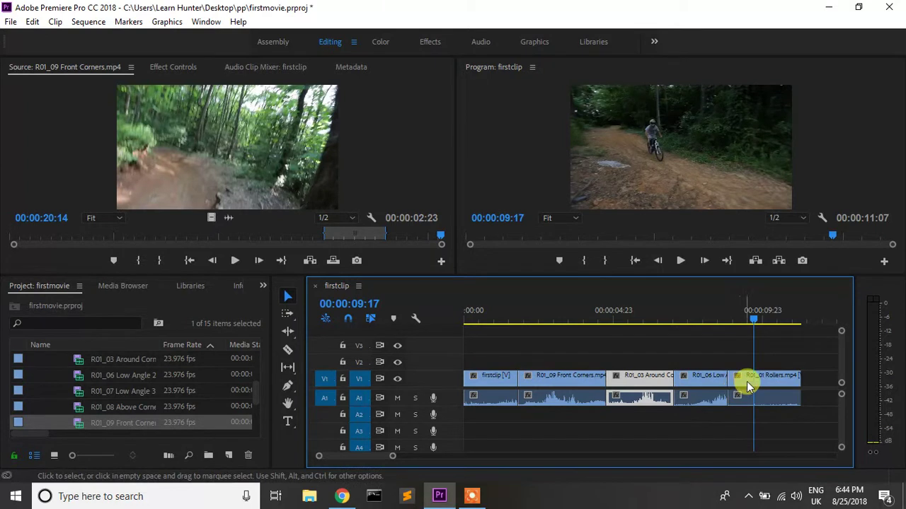
mouse_move(760, 384)
left_mouse_down()
mouse_move(508, 376)
mouse_move(771, 394)
left_mouse_up()
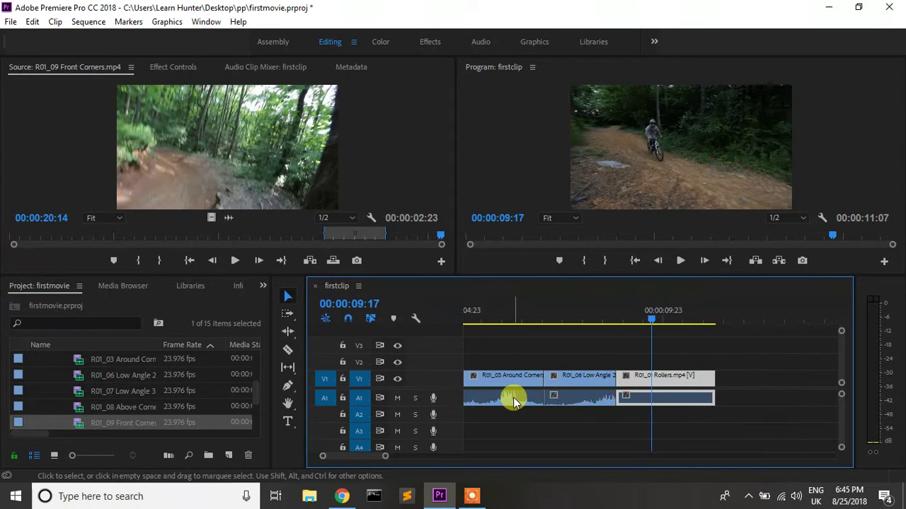
left_click_drag(545, 382, 632, 362)
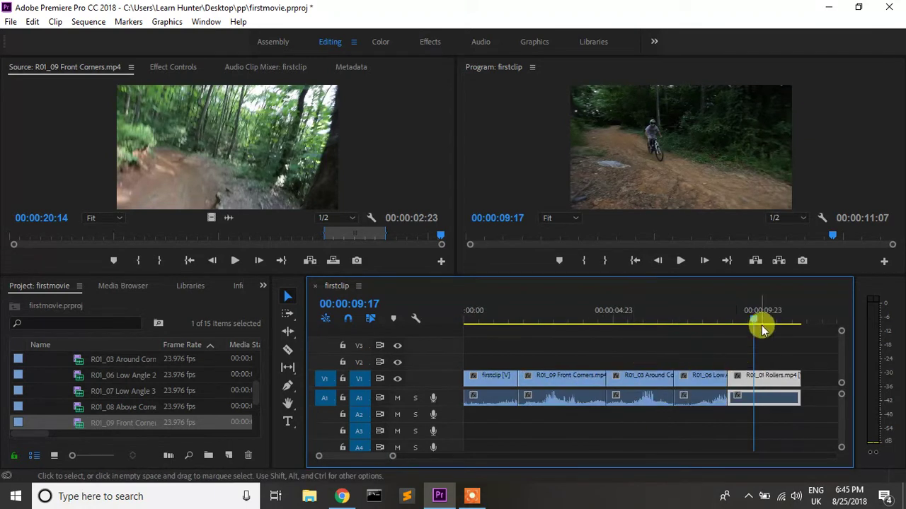
left_click_drag(755, 319, 460, 334)
left_click(679, 263)
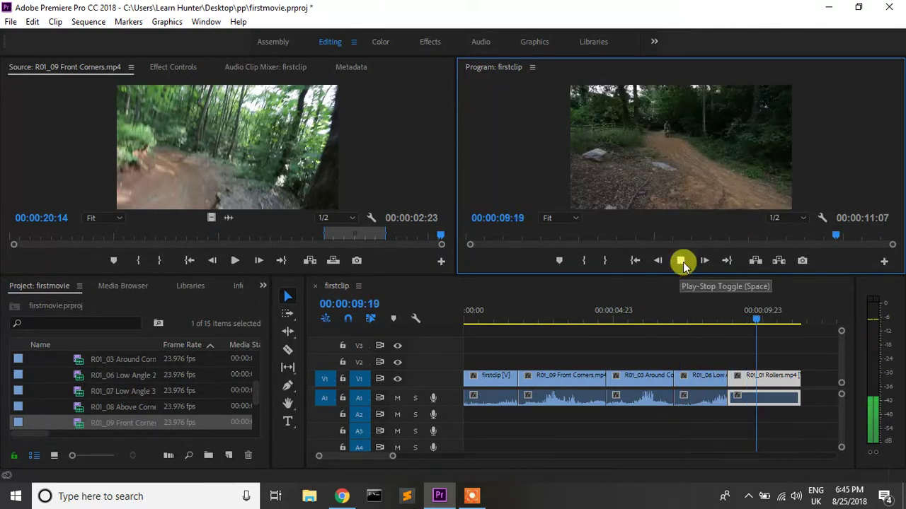
left_click(680, 265)
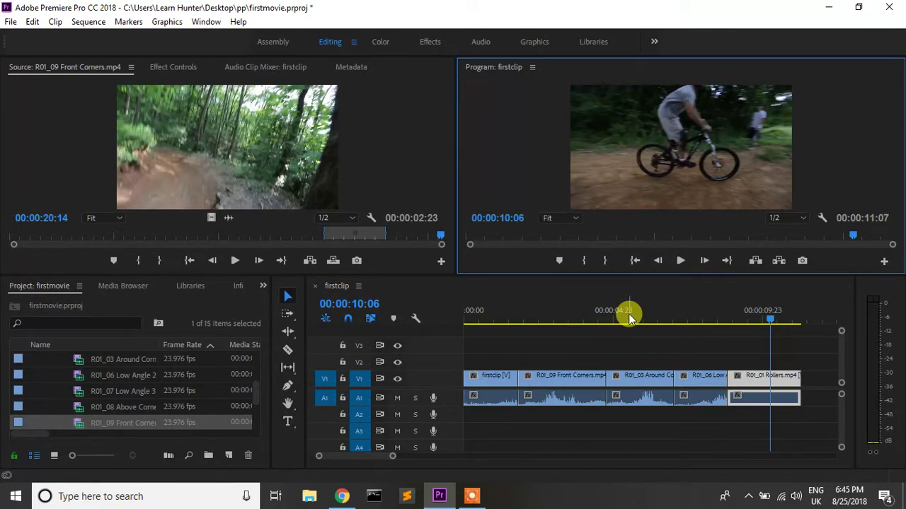
left_click(763, 321)
left_click(487, 319)
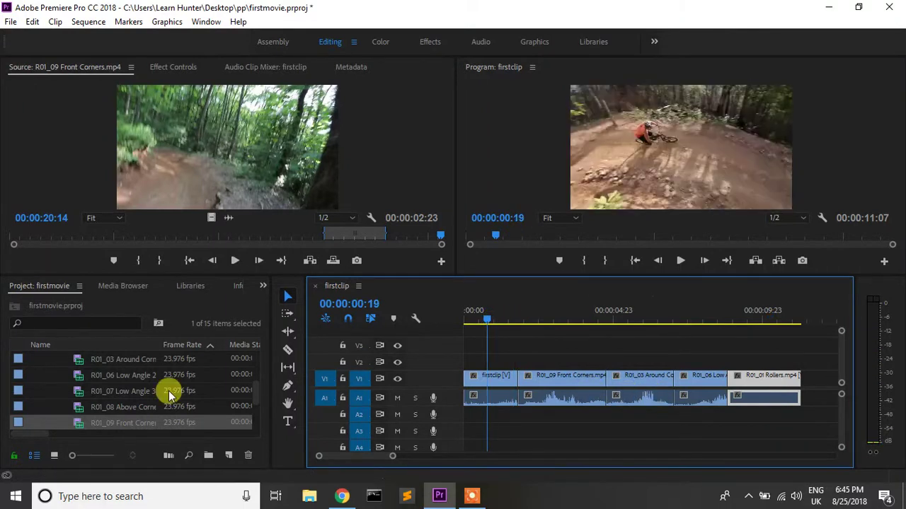
scroll(158, 397, "down", 2)
scroll(143, 411, "down", 2)
scroll(128, 416, "up", 1)
scroll(127, 416, "up", 1)
scroll(123, 418, "up", 1)
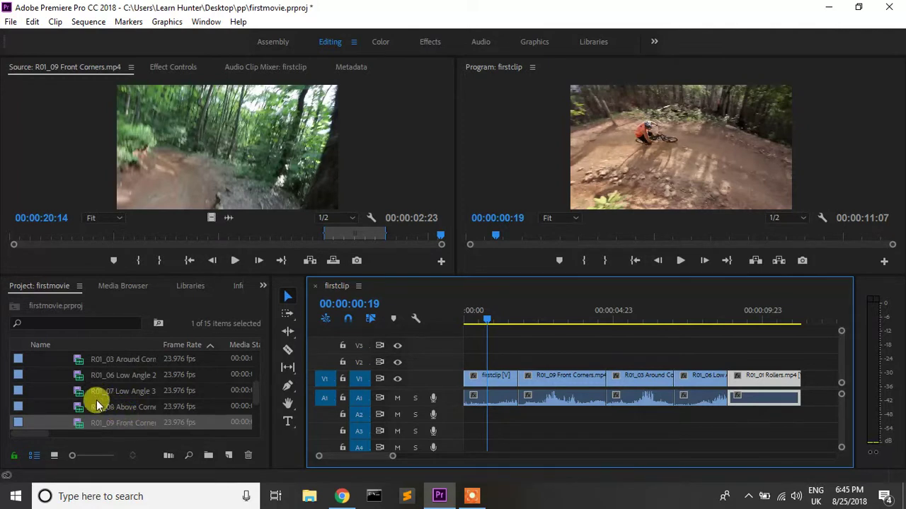
- Load R01_08 Above Corners as source and mark a 00:00:03:19 range starting at 00:00:11:04
double_click(97, 405)
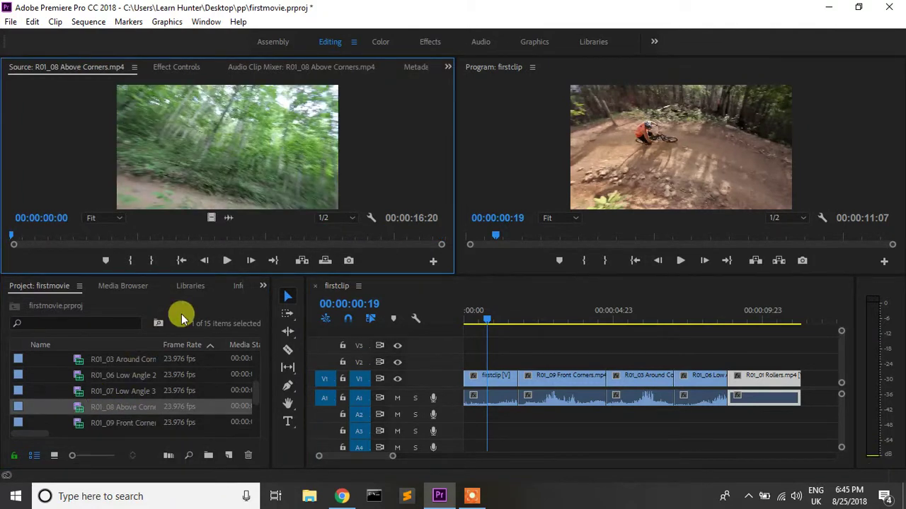
left_click(227, 260)
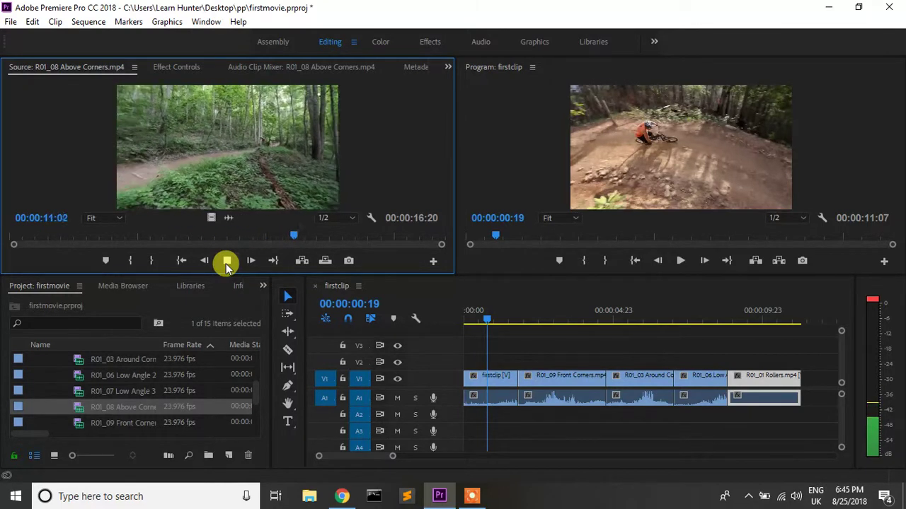
left_click(226, 262)
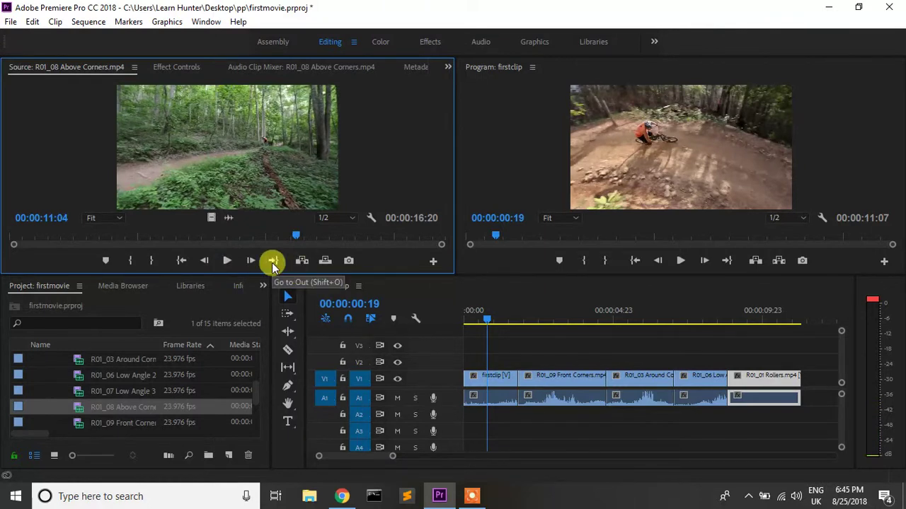
key("i")
left_click(230, 262)
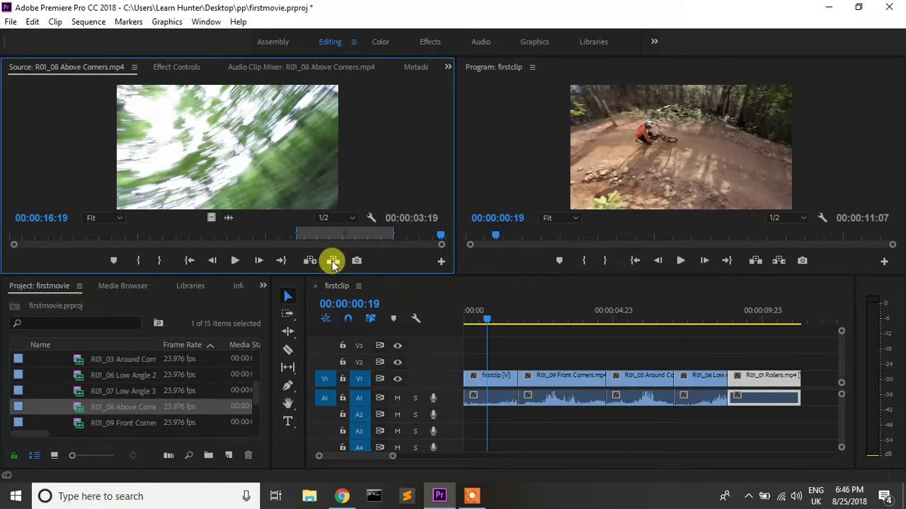
- Overwrite the marked Above Corners range onto firstclip's end, extending it to 00:00:15:02
left_click(540, 348)
key("Down")
key("Down")
key("Down")
key("Down")
key("Down")
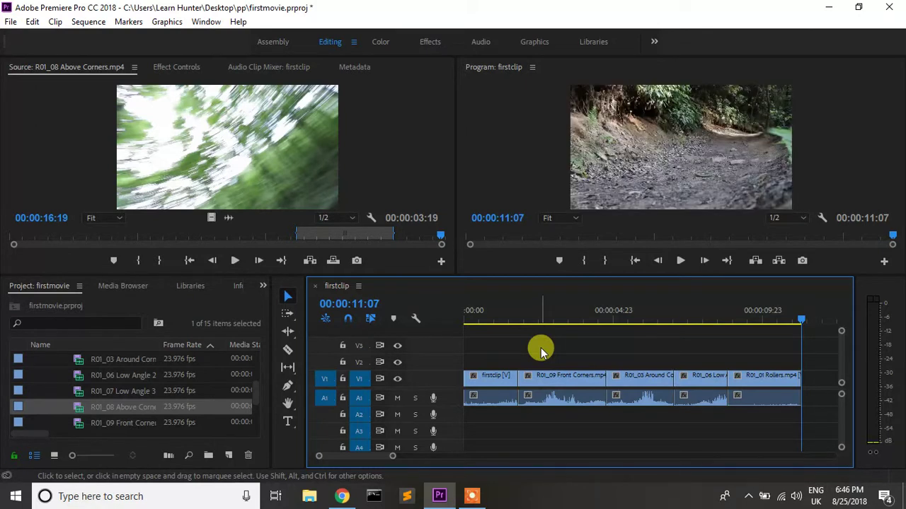
left_click(336, 263)
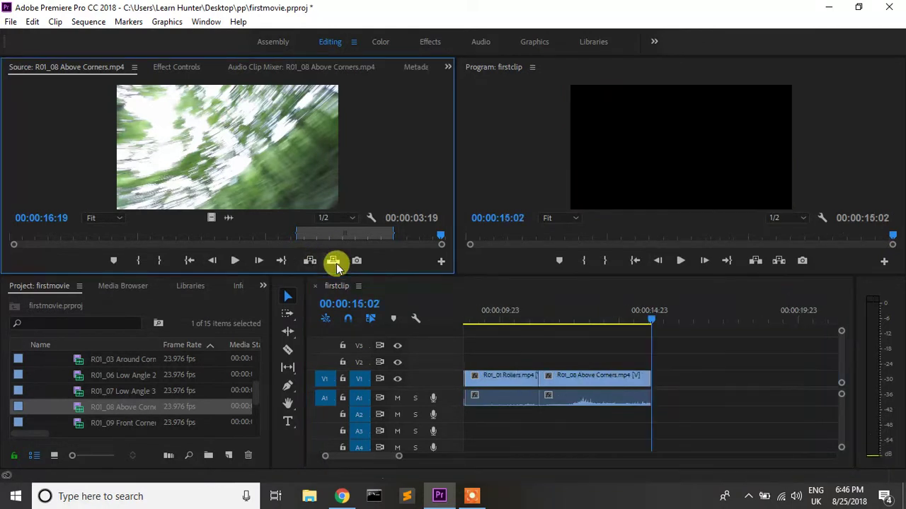
key("backslash")
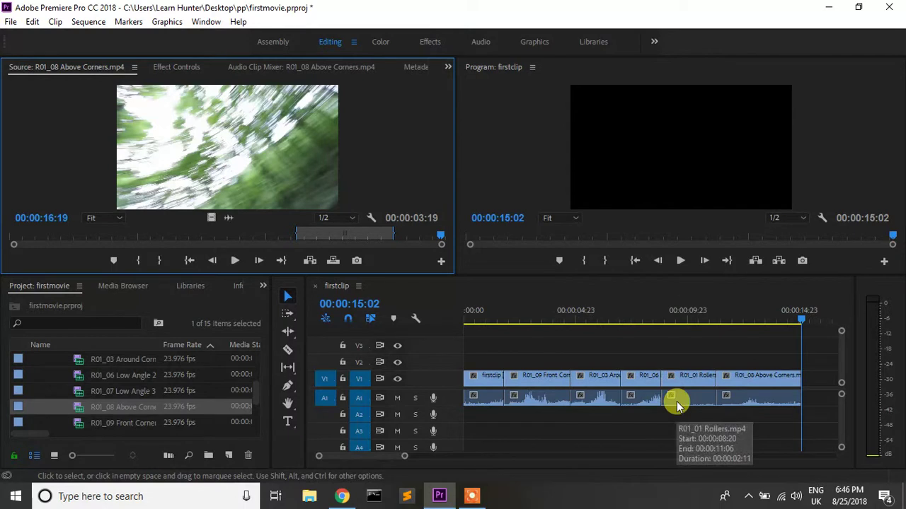
- Save the firstmovie project with File > Save and patch source audio to track A1
left_click(11, 21)
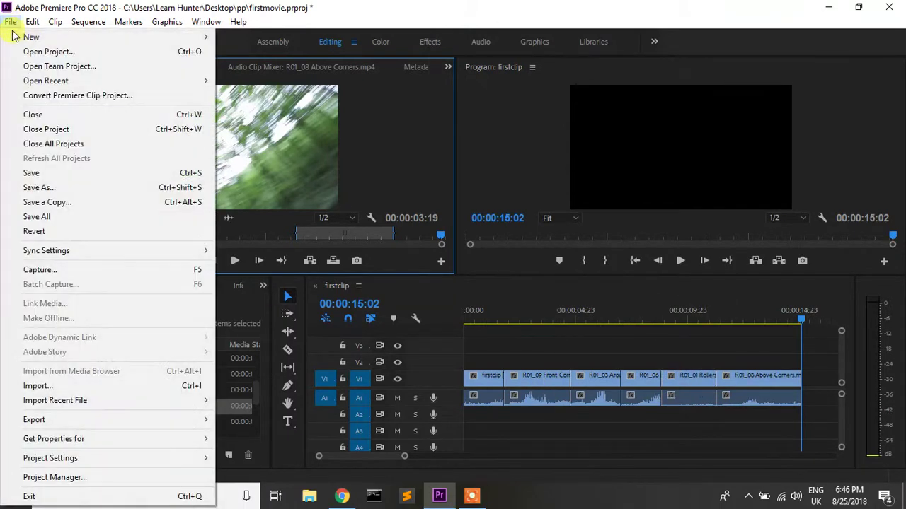
left_click(53, 175)
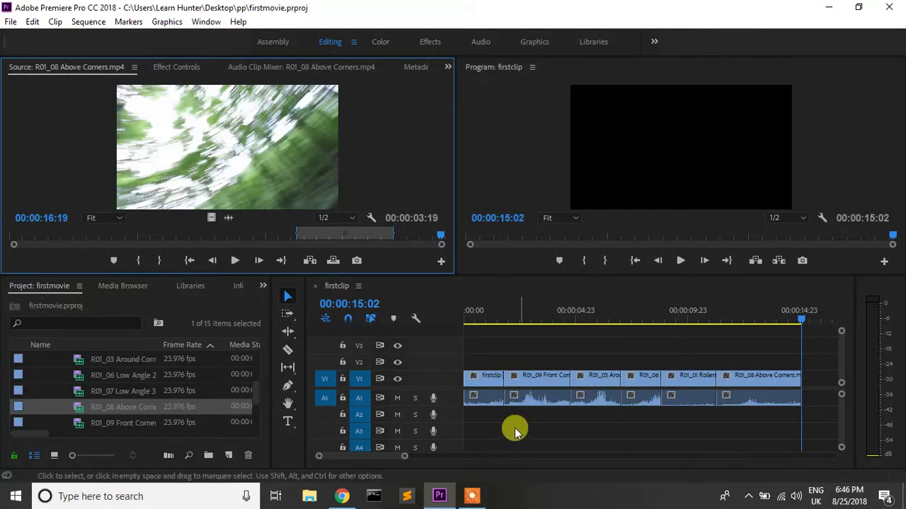
left_click(472, 495)
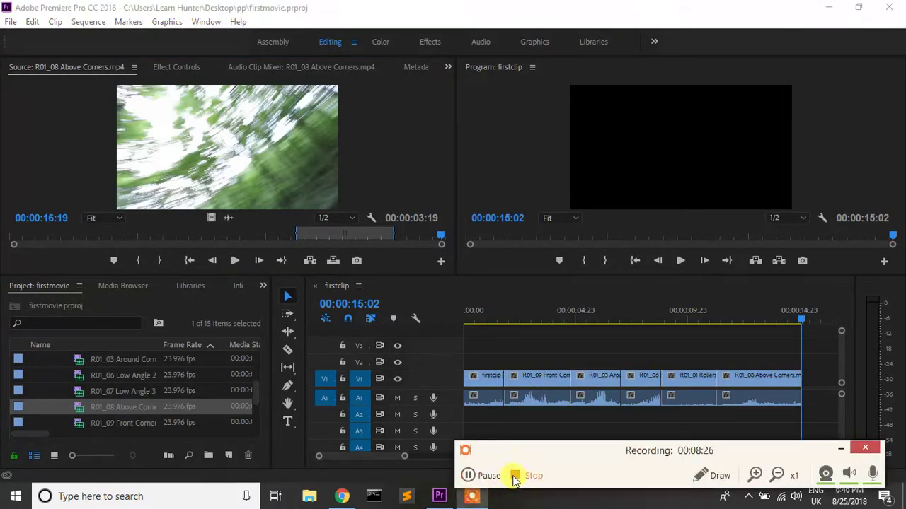